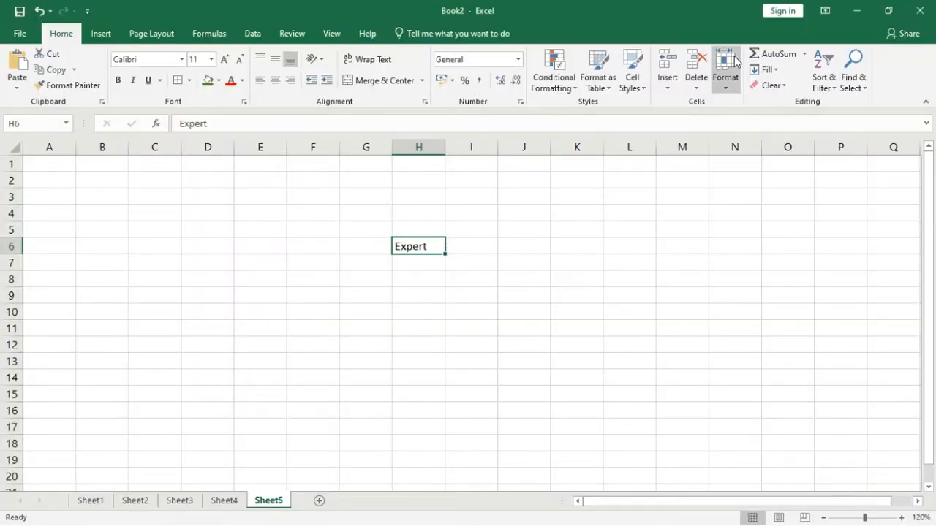
pyautogui.click(765, 70)
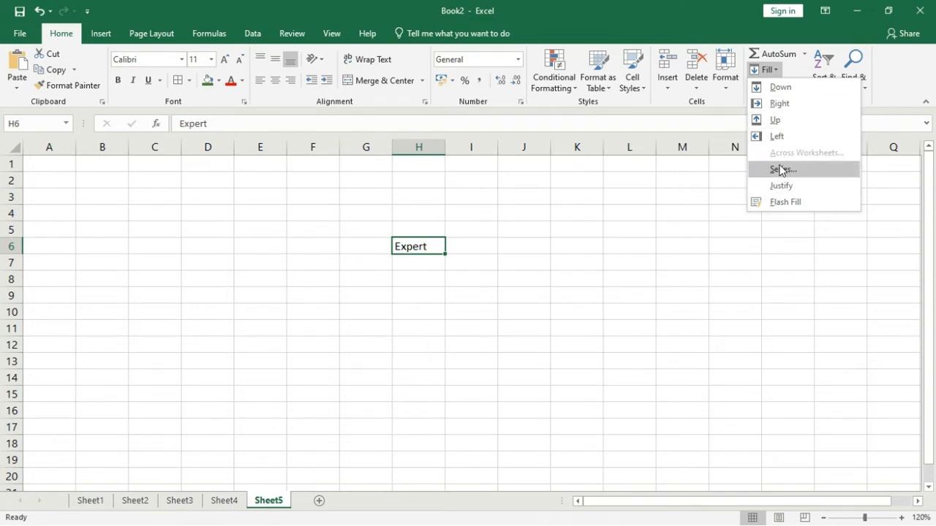
pyautogui.click(493, 261)
pyautogui.click(416, 261)
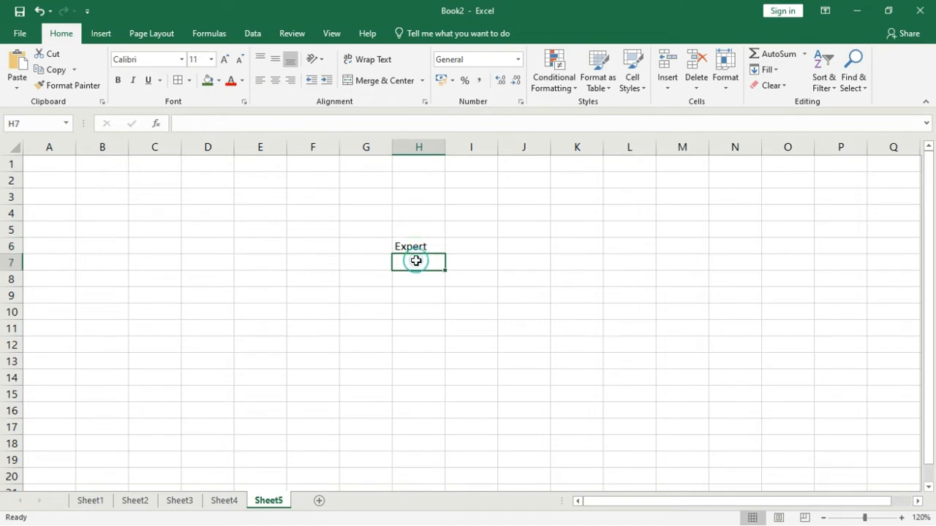
# Step: Fill cell H5 upward with the text from H6
pyautogui.click(419, 230)
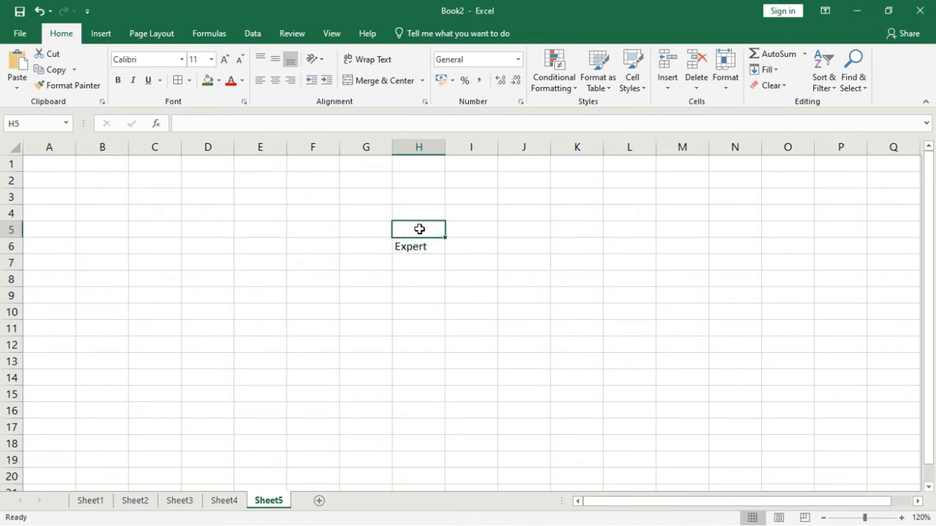
pyautogui.click(765, 70)
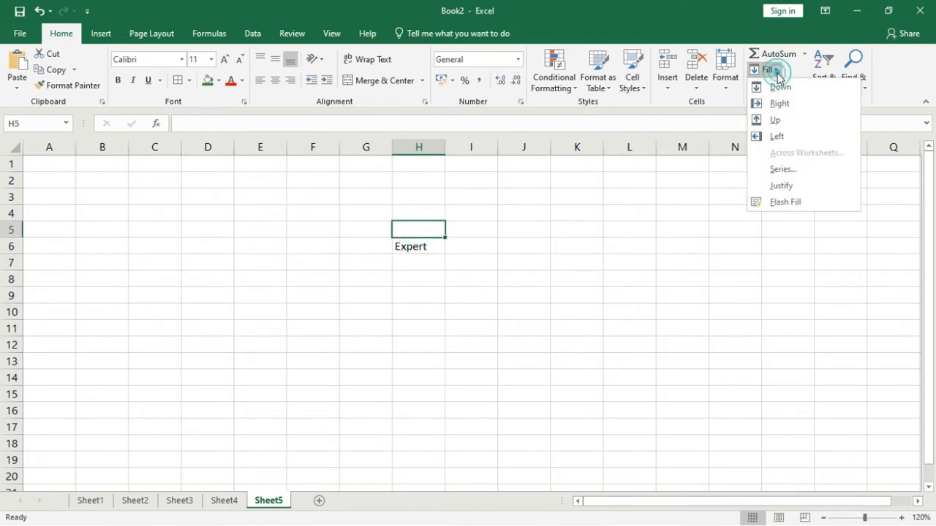
pyautogui.click(775, 120)
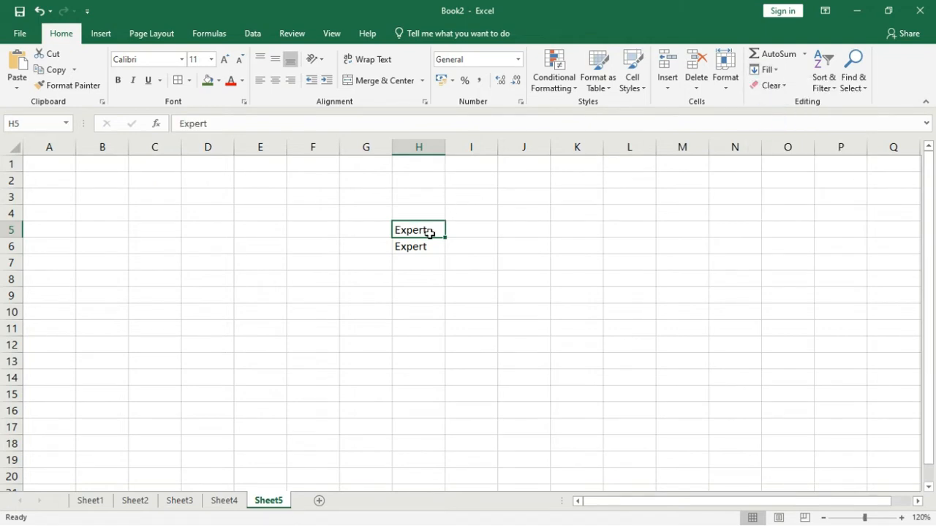
# Step: Fill cell I6 rightward with the text from H6
pyautogui.click(461, 247)
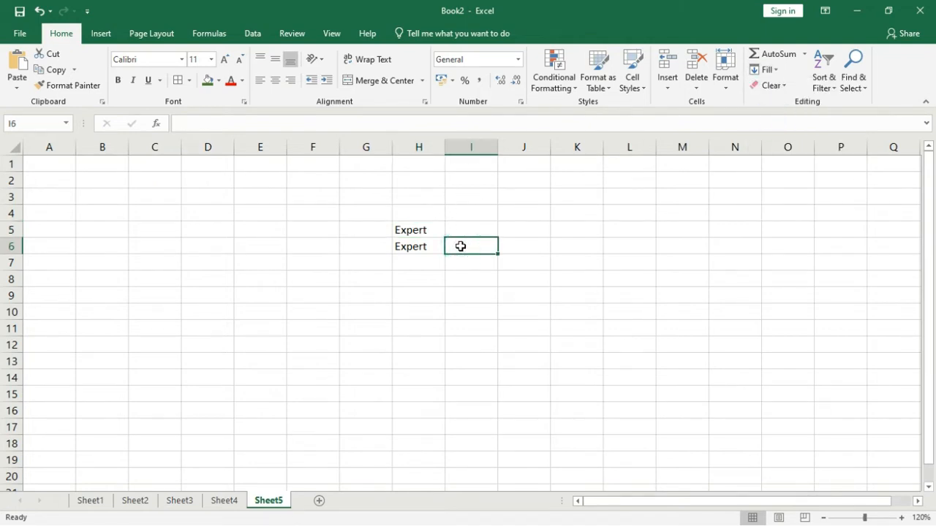
pyautogui.click(766, 69)
pyautogui.click(781, 103)
pyautogui.click(772, 71)
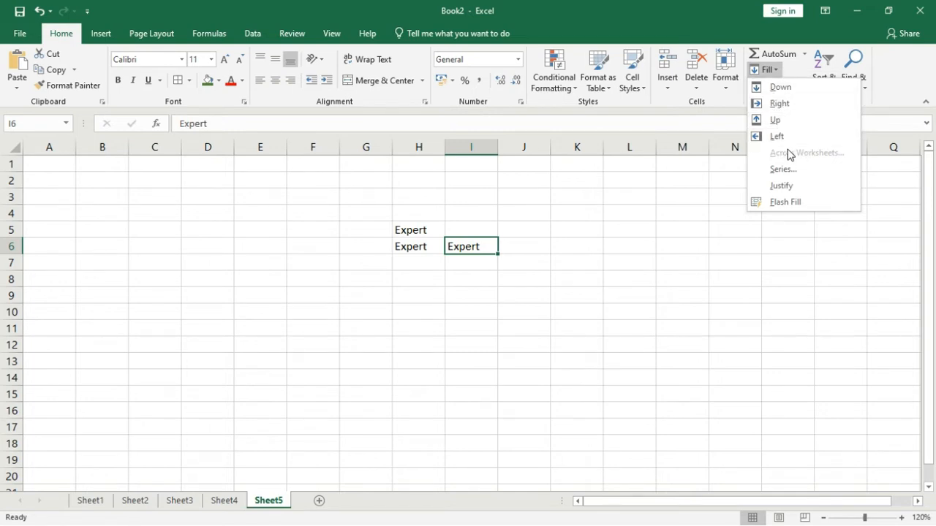
pyautogui.click(560, 196)
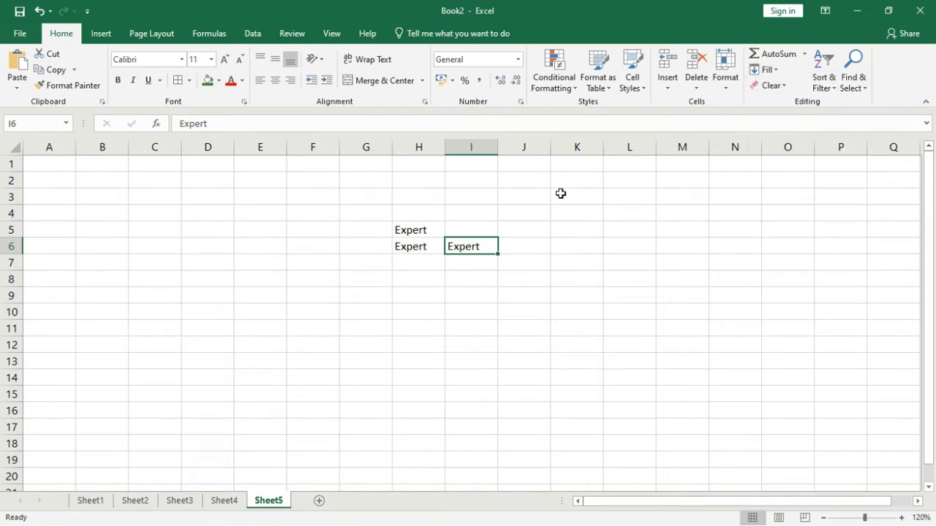
# Step: Select the whole salary table A3:E9 on Sheet1, including its header row
pyautogui.click(93, 498)
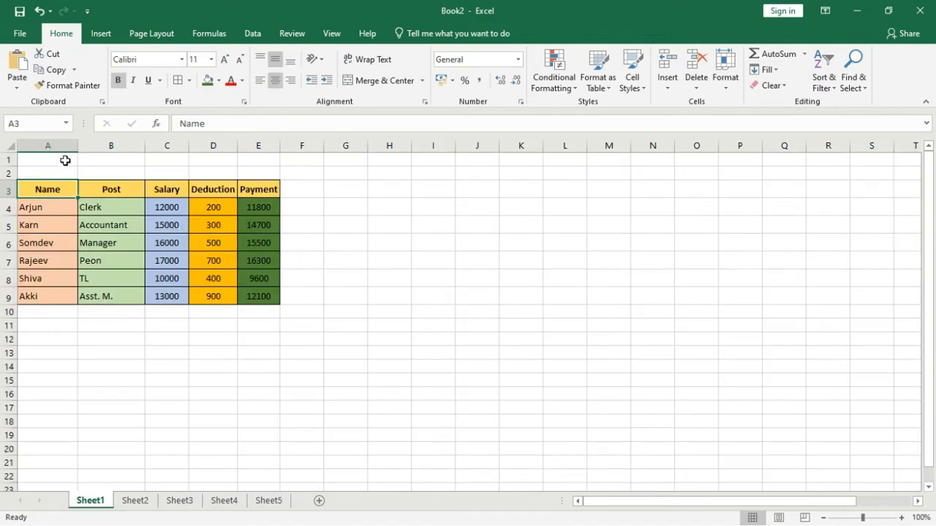
pyautogui.moveTo(54, 188); pyautogui.dragTo(240, 295)
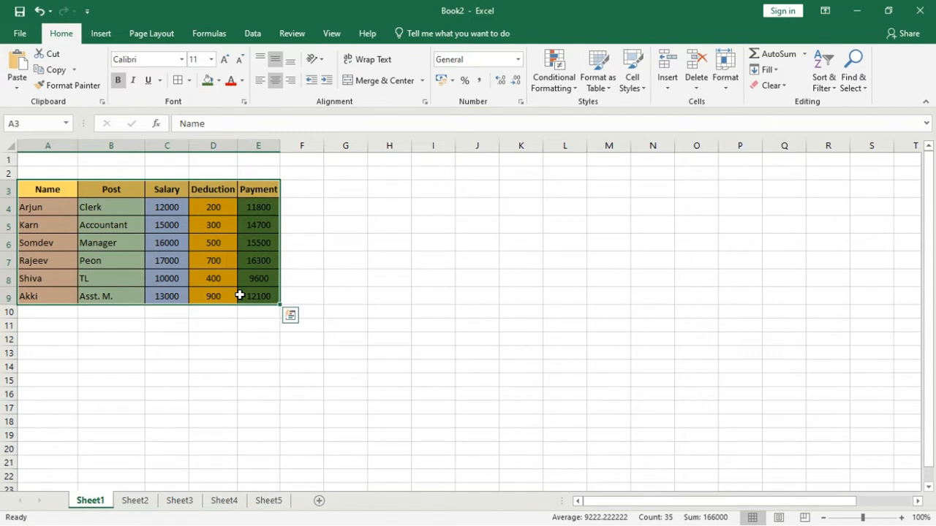
pyautogui.click(280, 503)
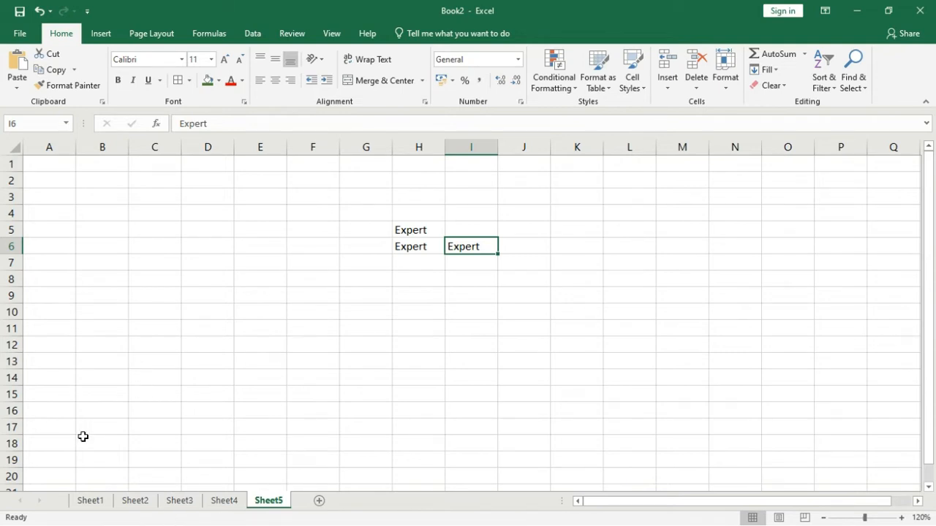
pyautogui.click(88, 502)
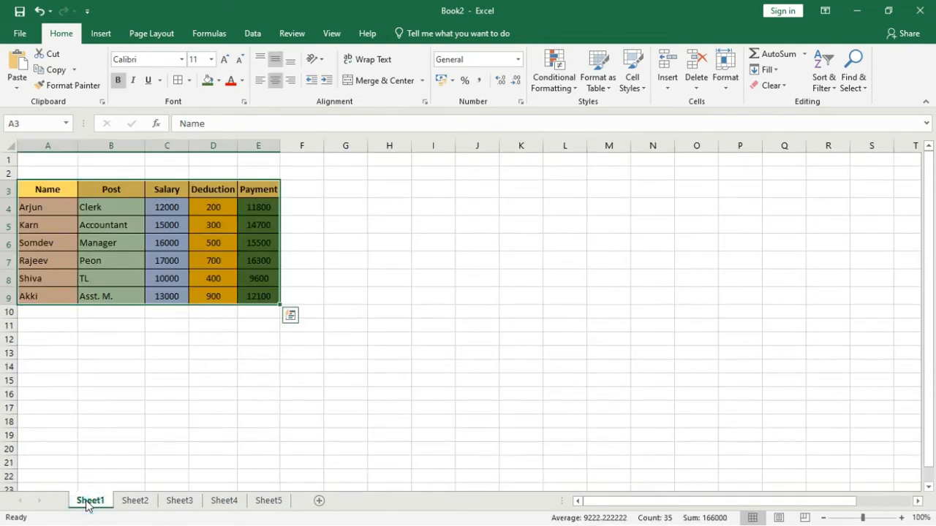
pyautogui.click(267, 502)
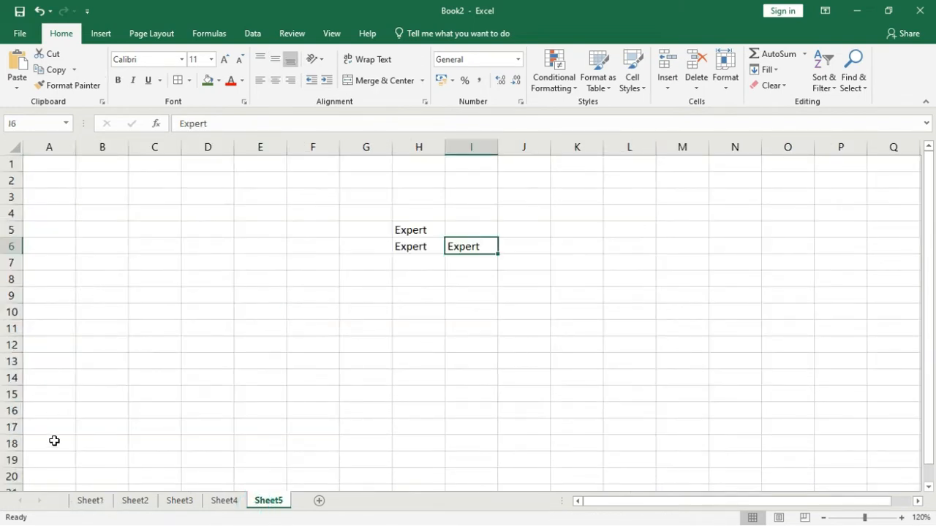
pyautogui.click(87, 501)
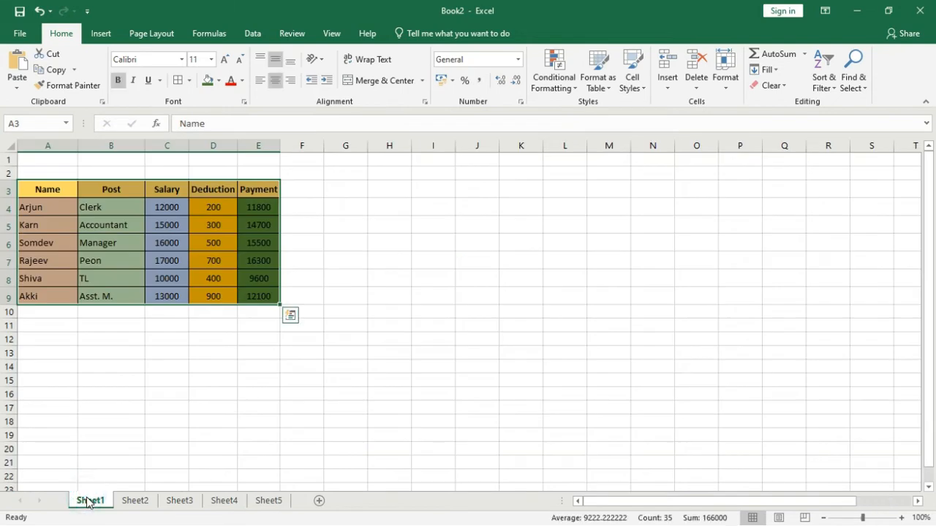
pyautogui.click(267, 501)
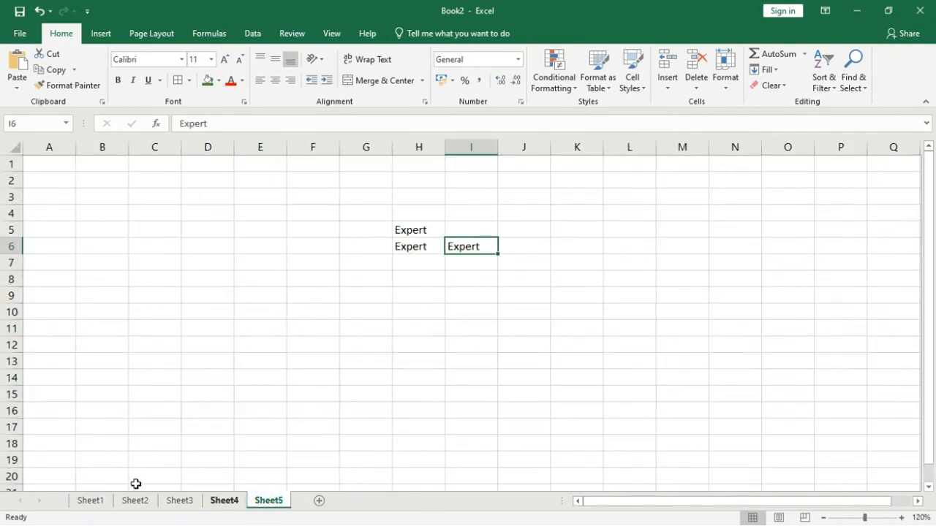
# Step: Group Sheet5 with Sheet1 and fill the selected salary table across both worksheets using the All option
pyautogui.click(89, 503)
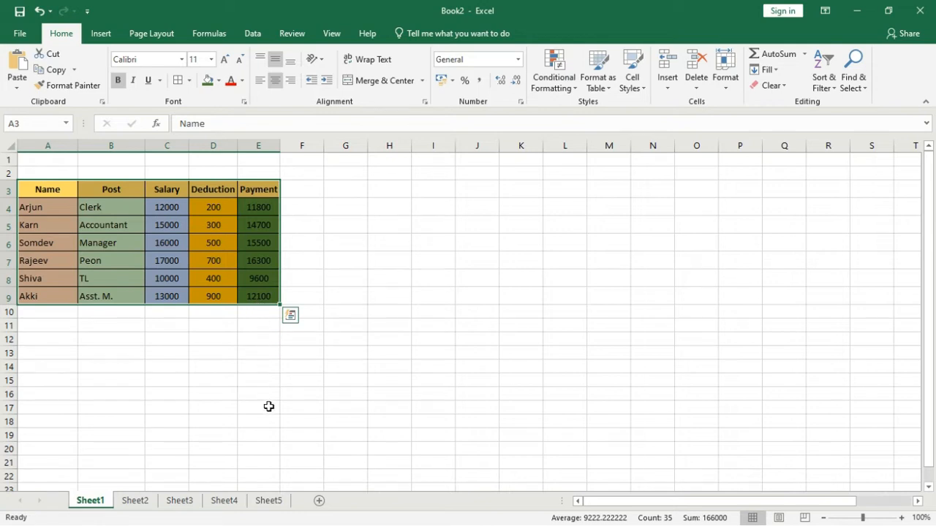
pyautogui.keyDown('ctrl'); pyautogui.click(269, 501); pyautogui.keyUp('ctrl')
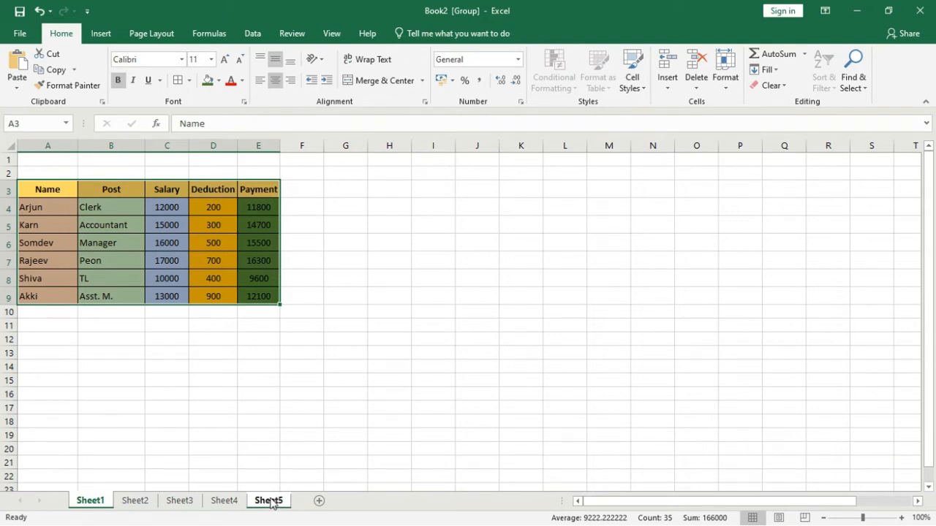
pyautogui.click(768, 69)
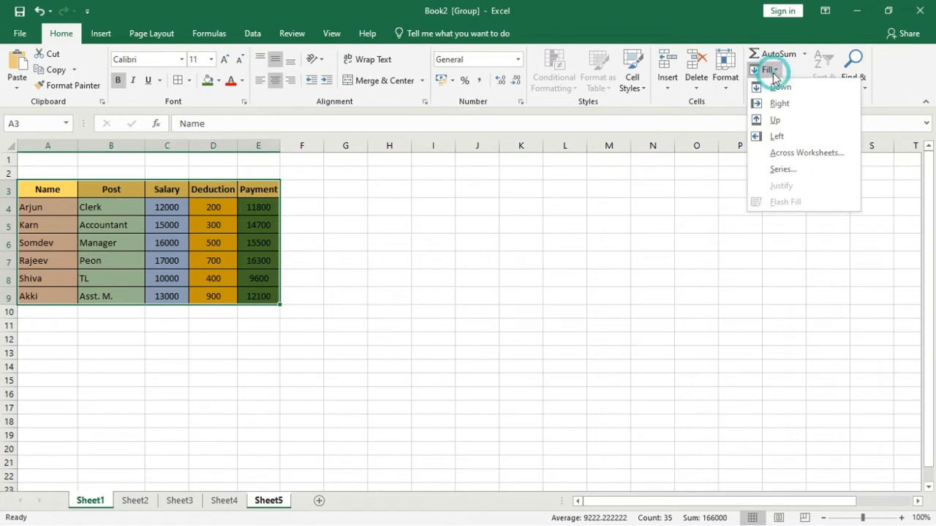
pyautogui.click(790, 154)
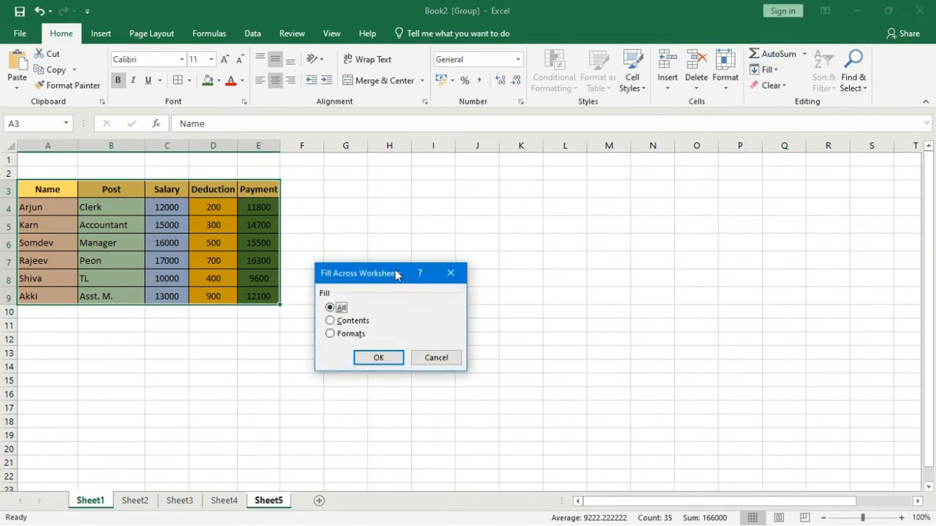
pyautogui.moveTo(396, 275); pyautogui.dragTo(520, 149)
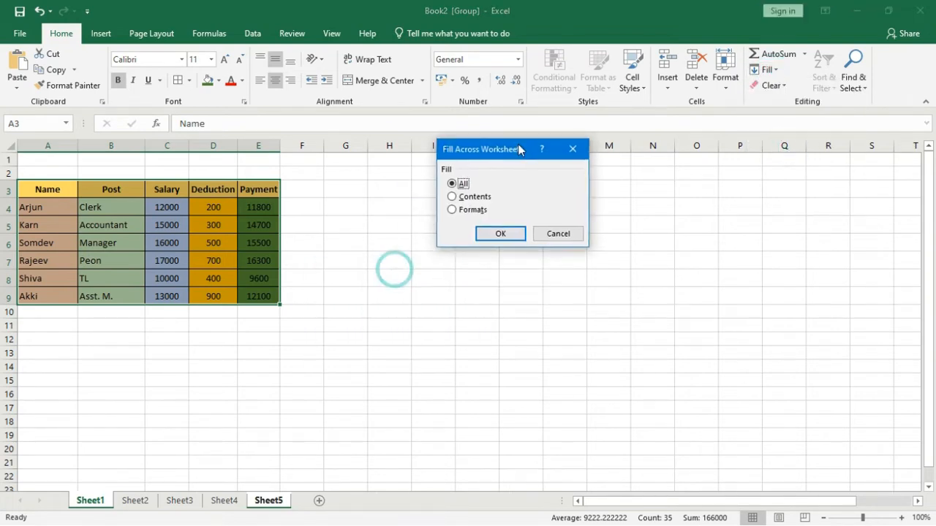
pyautogui.click(459, 195)
pyautogui.click(455, 210)
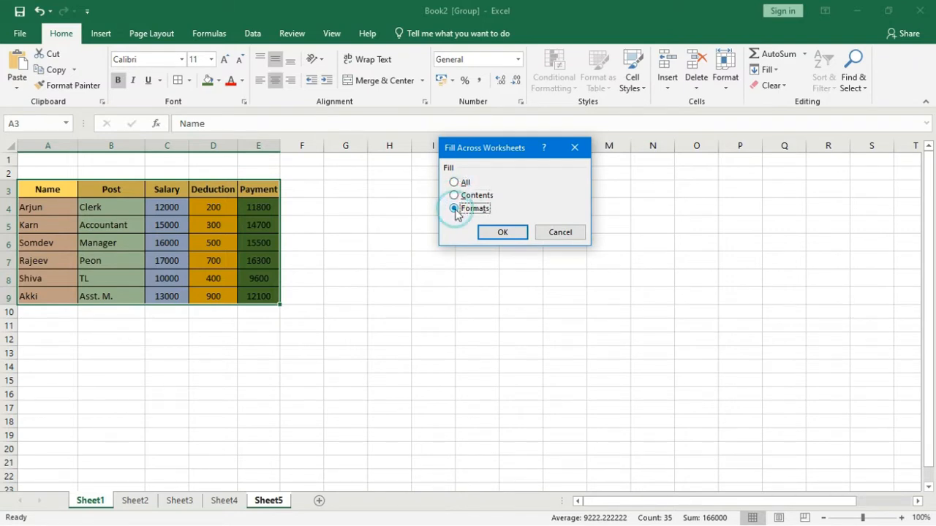
pyautogui.click(455, 183)
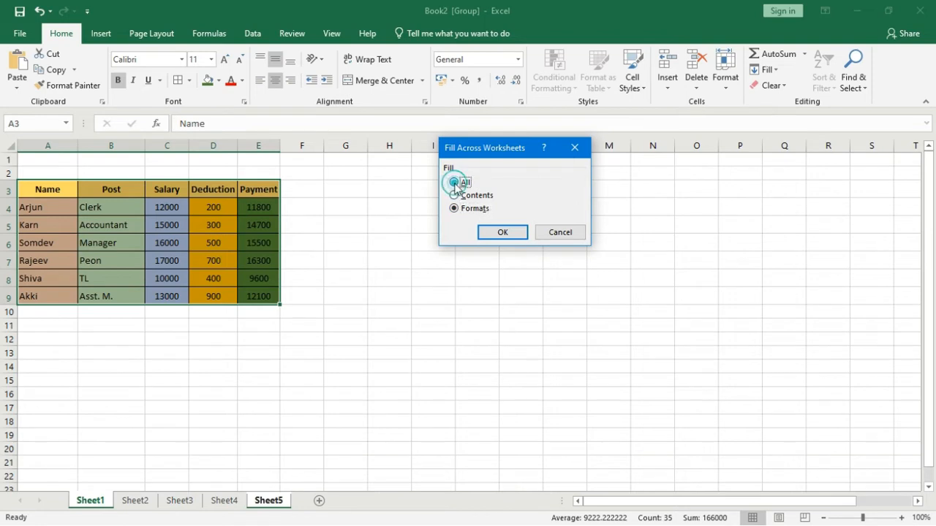
pyautogui.click(497, 233)
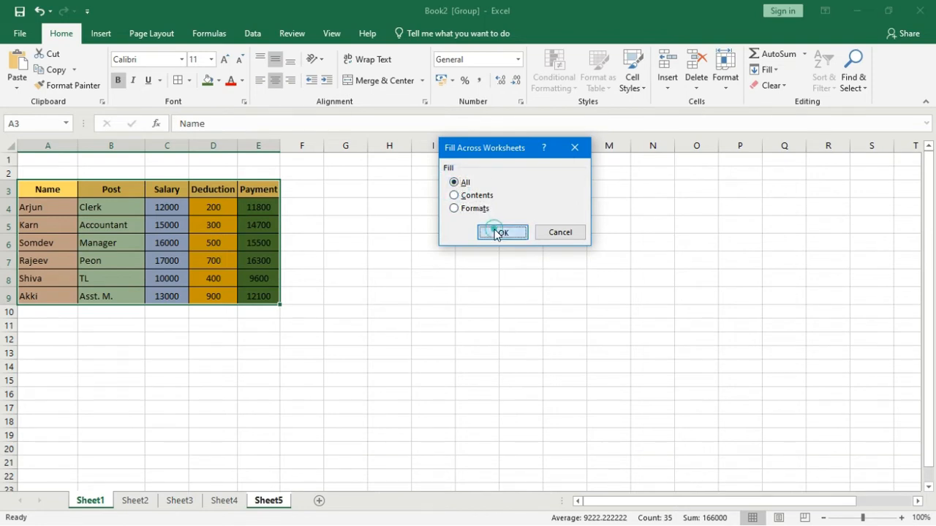
# Step: Check the copied salary table on Sheet5, deselect it and return to Sheet1
pyautogui.click(268, 501)
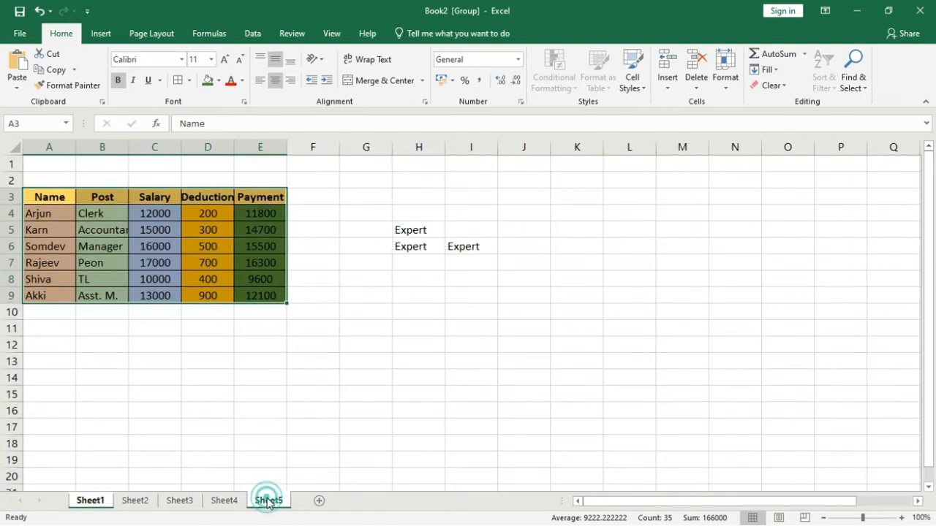
pyautogui.click(272, 412)
pyautogui.click(93, 501)
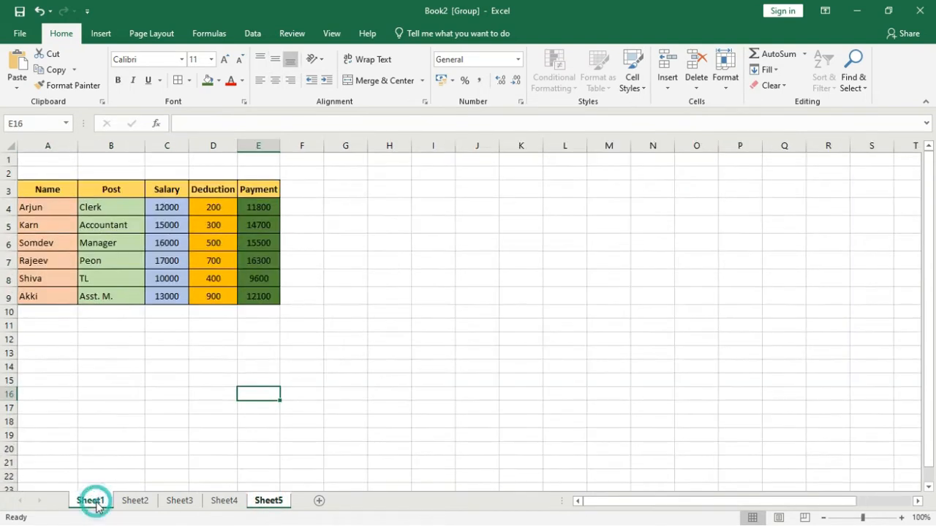
pyautogui.click(766, 70)
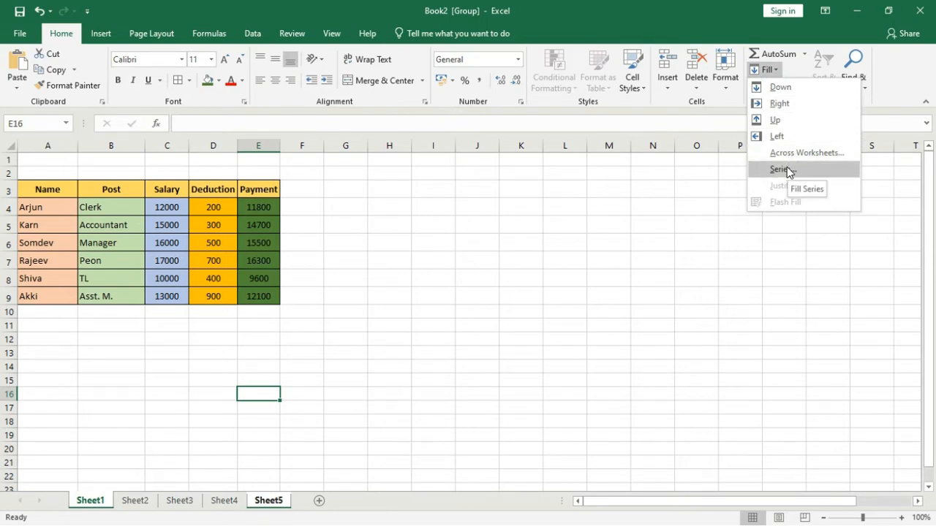
pyautogui.click(501, 225)
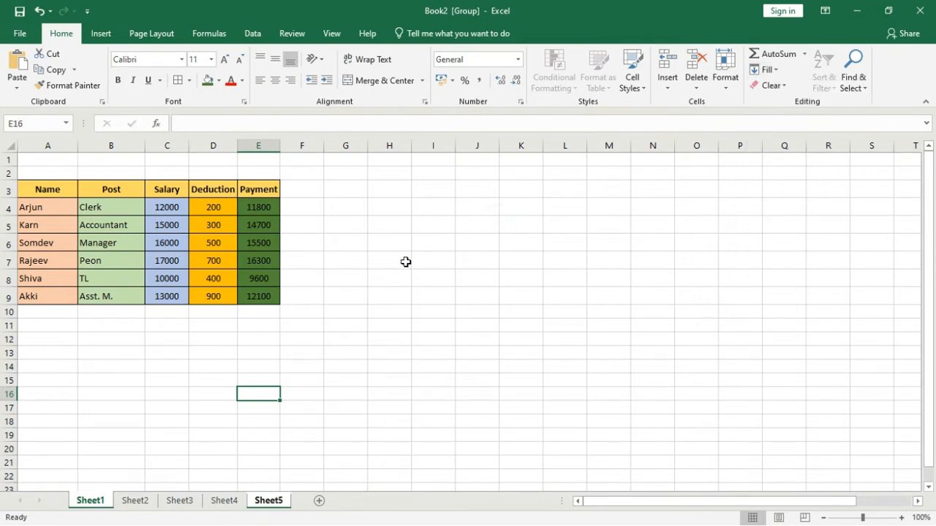
# Step: Enter 1 in cell J3 and copy it down to J15 with the fill handle
pyautogui.click(475, 191)
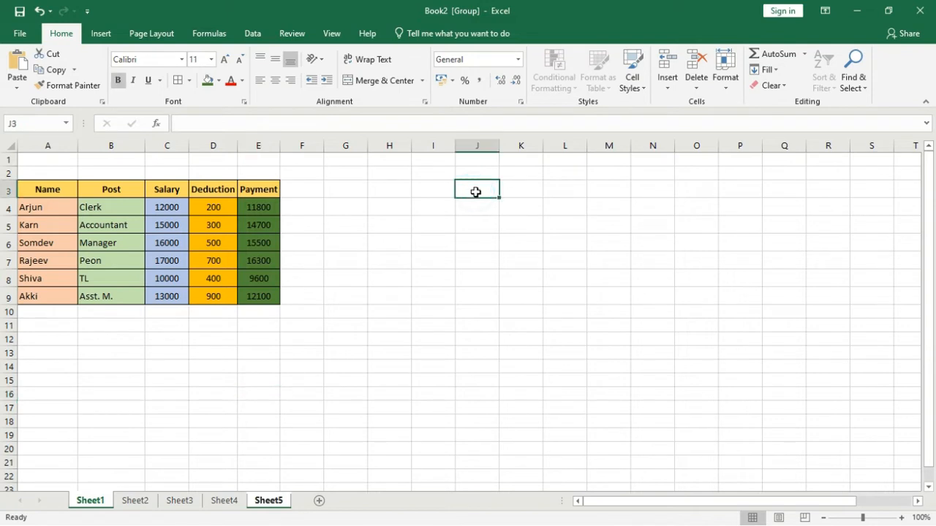
pyautogui.write('1')
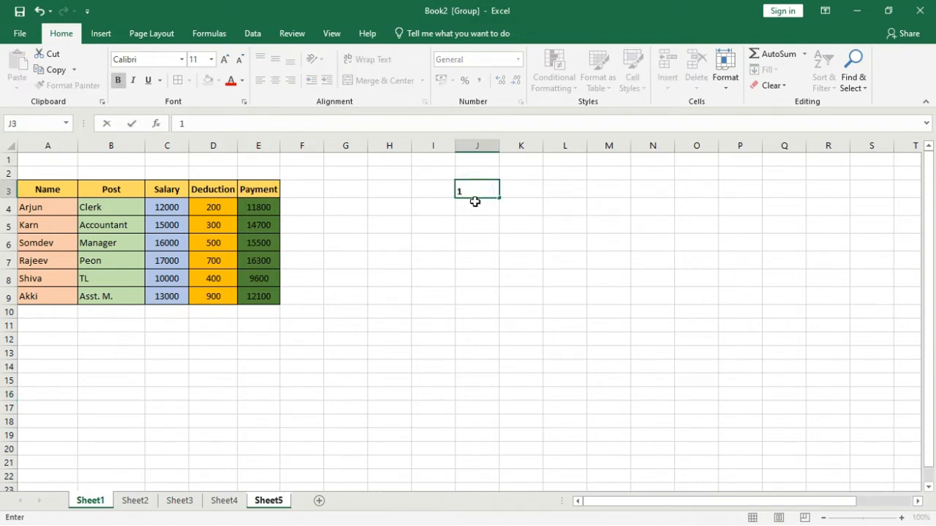
pyautogui.click(477, 205)
pyautogui.doubleClick(479, 206)
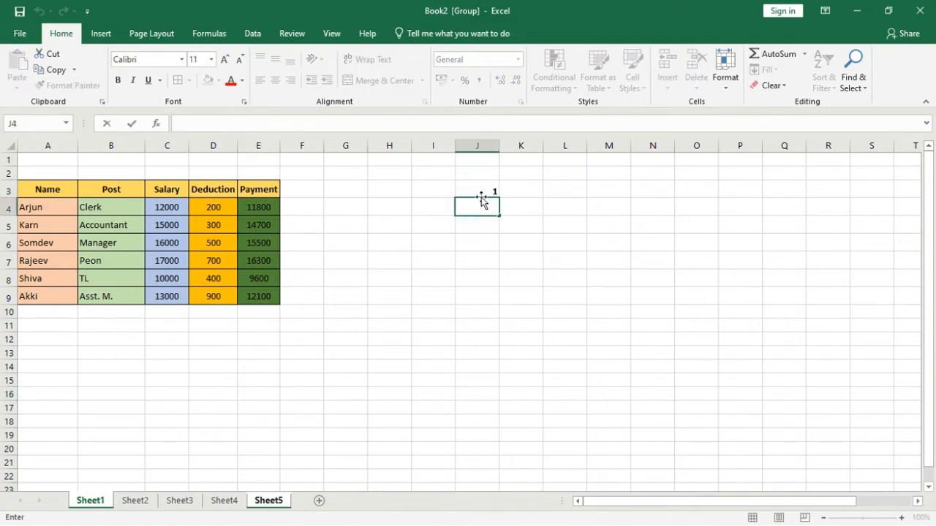
pyautogui.click(487, 189)
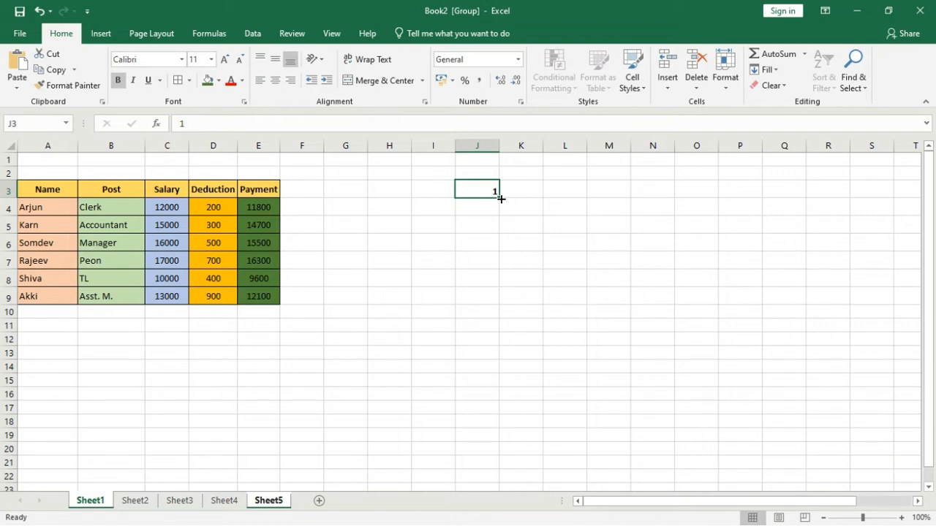
pyautogui.moveTo(499, 199); pyautogui.dragTo(486, 394)
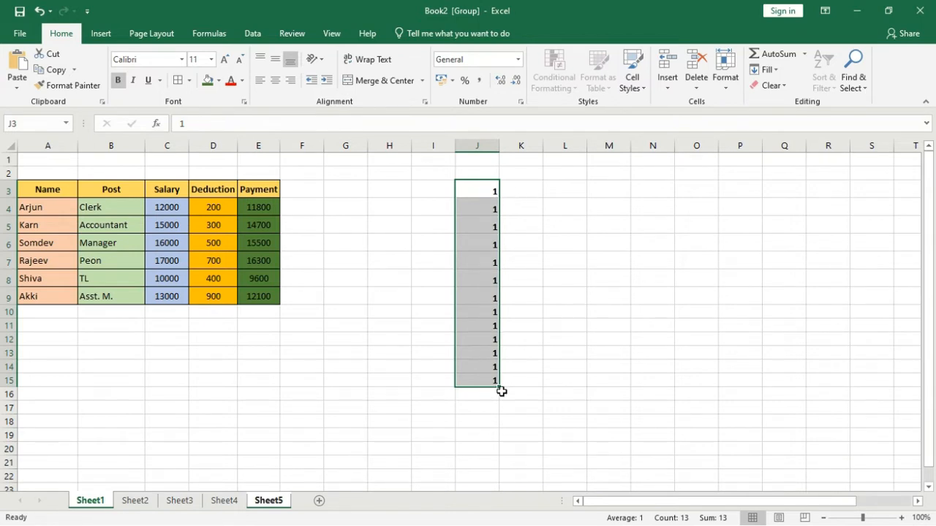
# Step: Enter the starting numbers 1 and 2 in cells K3 and K4
pyautogui.click(529, 192)
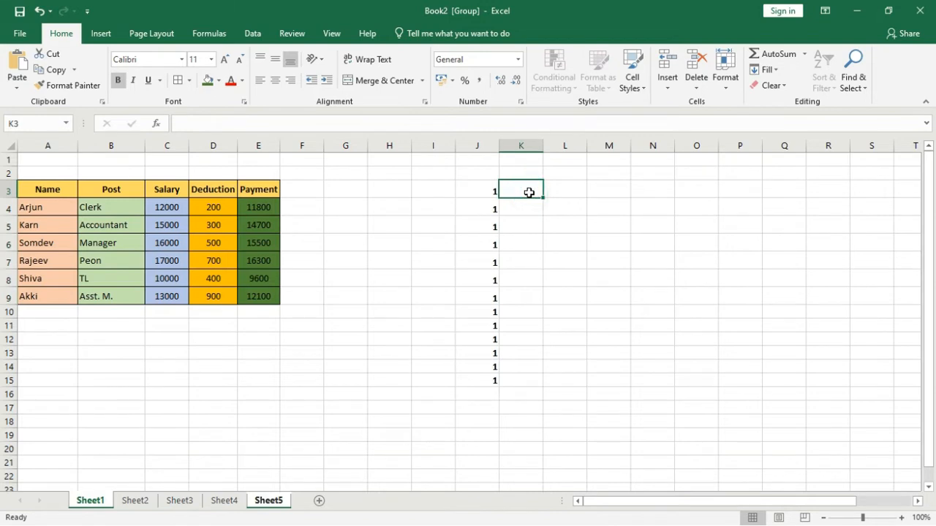
pyautogui.write('1')
pyautogui.press('Return')
pyautogui.write('2')
pyautogui.press('Return')
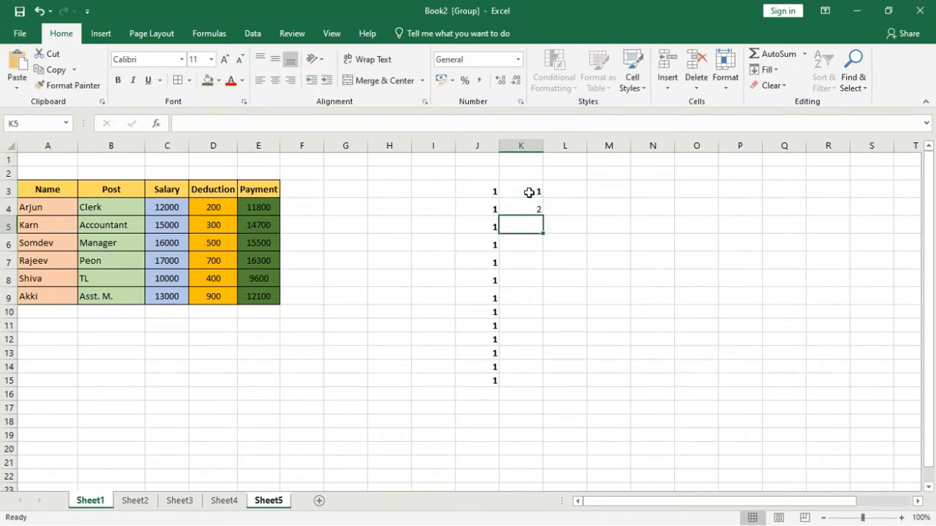
# Step: Extend the K3:K4 number series down to K15, then enter 5 and 10 in L3:L4 and extend that series down to L12
pyautogui.moveTo(529, 193); pyautogui.dragTo(524, 382)
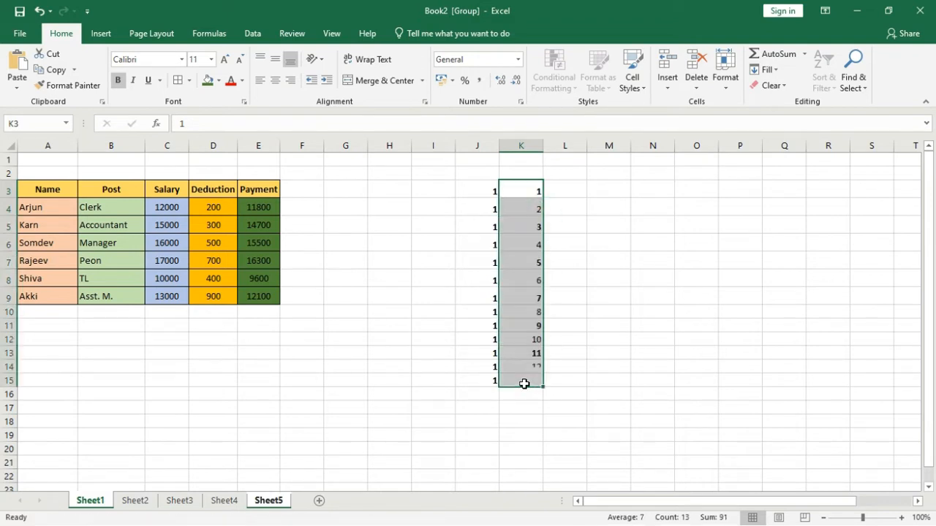
pyautogui.click(564, 190)
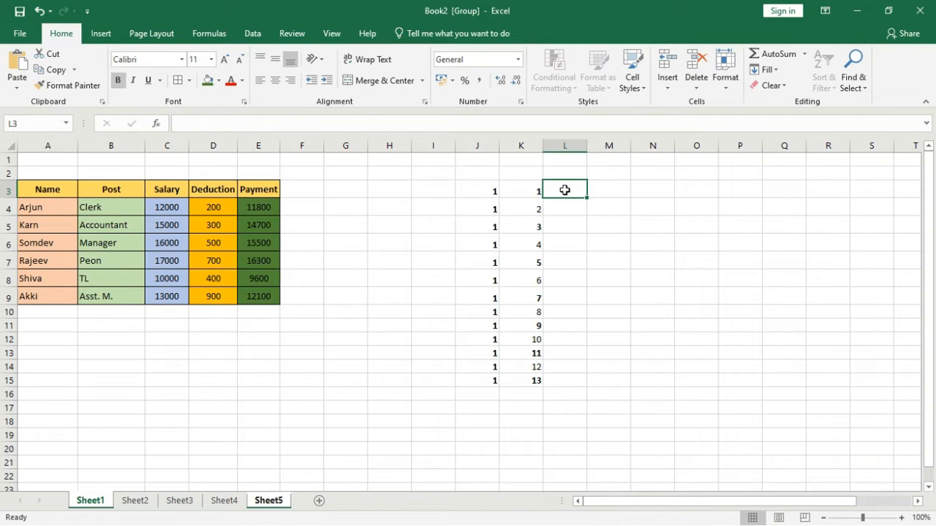
pyautogui.write('5')
pyautogui.press('Return')
pyautogui.write('10')
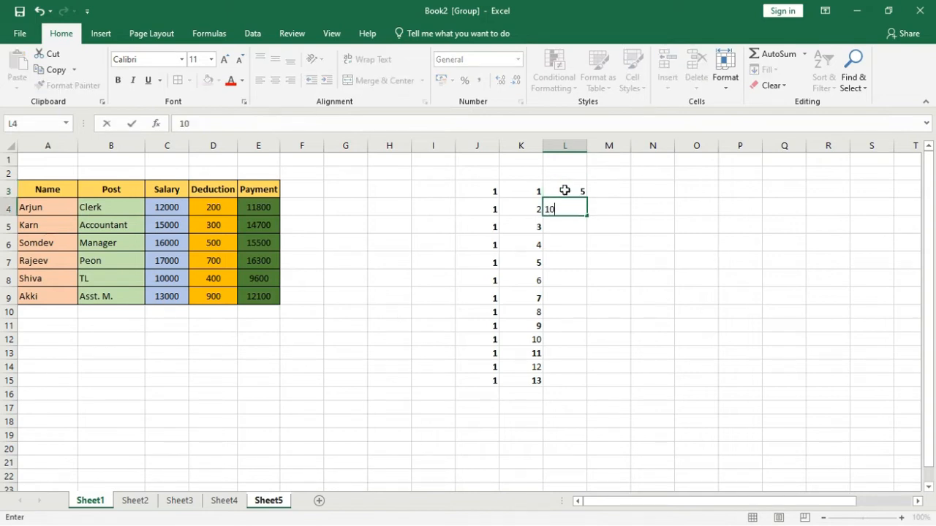
pyautogui.moveTo(564, 190); pyautogui.dragTo(579, 343)
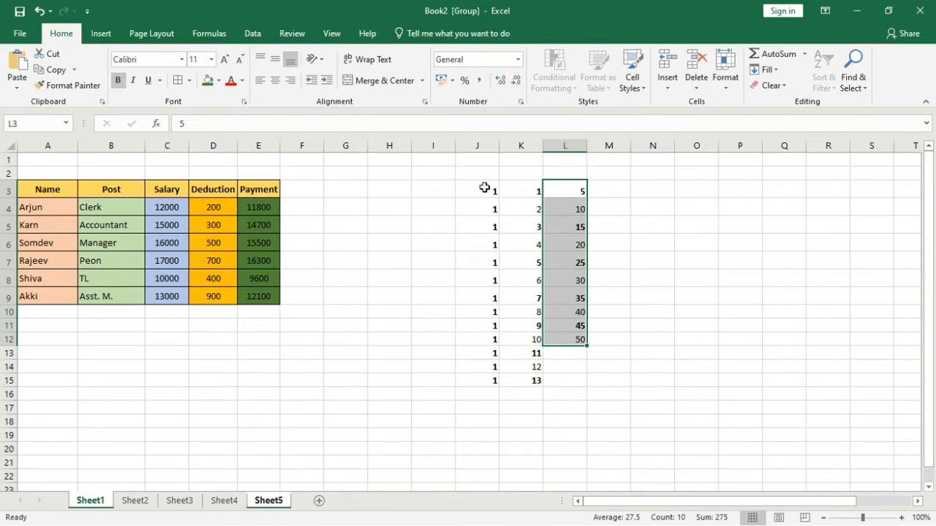
# Step: Clear the number series in the range J3:M17 and enter 2 in cell J4
pyautogui.moveTo(484, 188); pyautogui.dragTo(591, 408)
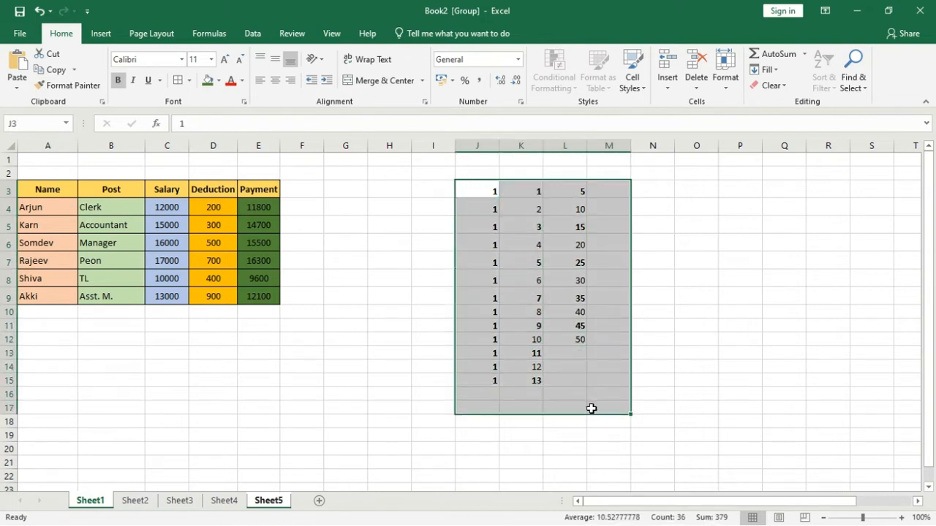
pyautogui.press('Delete')
pyautogui.click(490, 204)
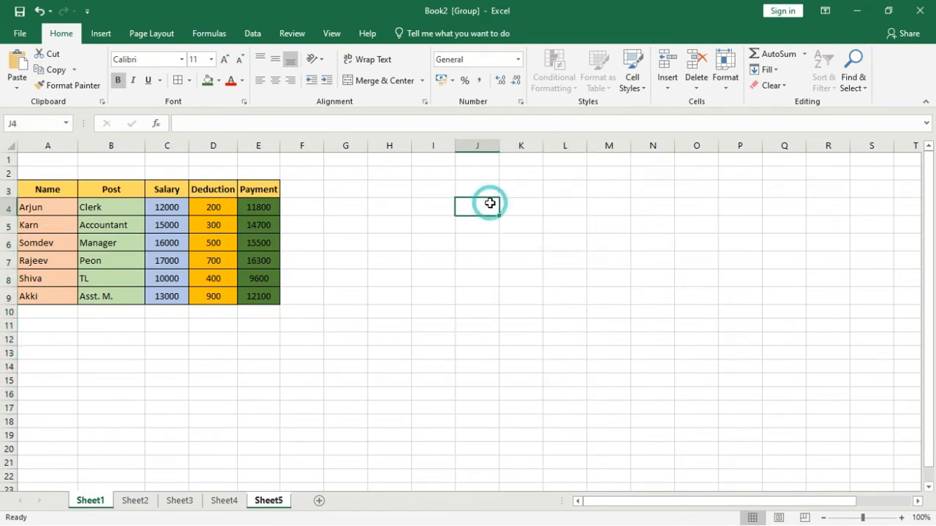
pyautogui.write('2')
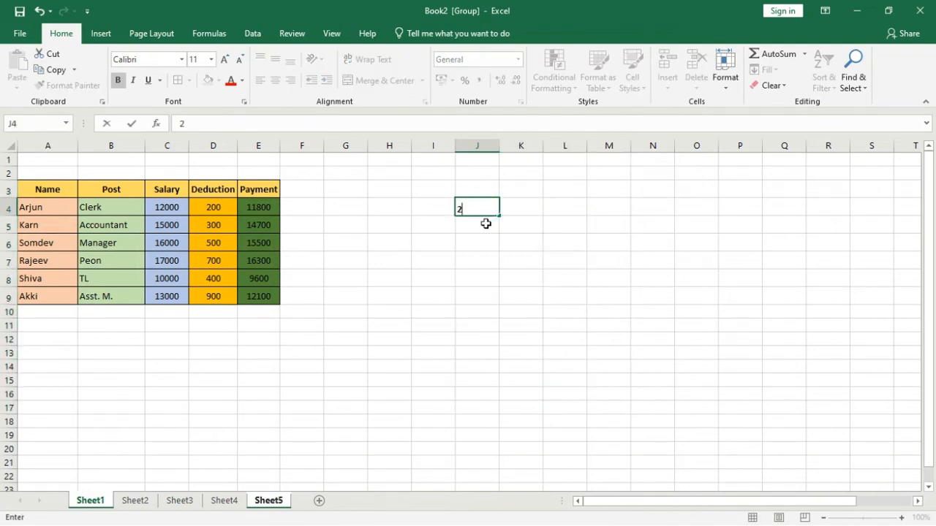
pyautogui.click(485, 224)
pyautogui.click(485, 209)
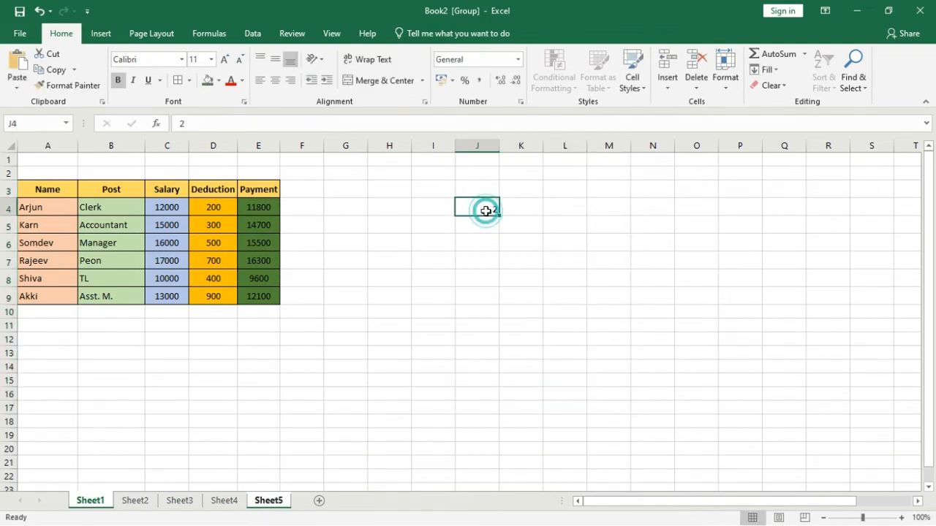
# Step: Use Fill Series on J4 to create a linear series down the column in steps of 2 up to 20
pyautogui.click(766, 69)
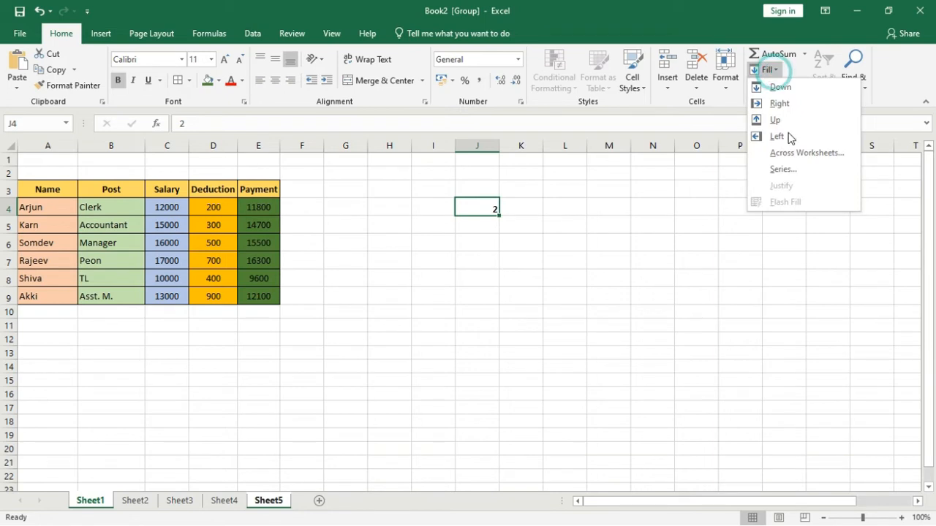
pyautogui.click(792, 169)
pyautogui.moveTo(539, 128); pyautogui.dragTo(693, 162)
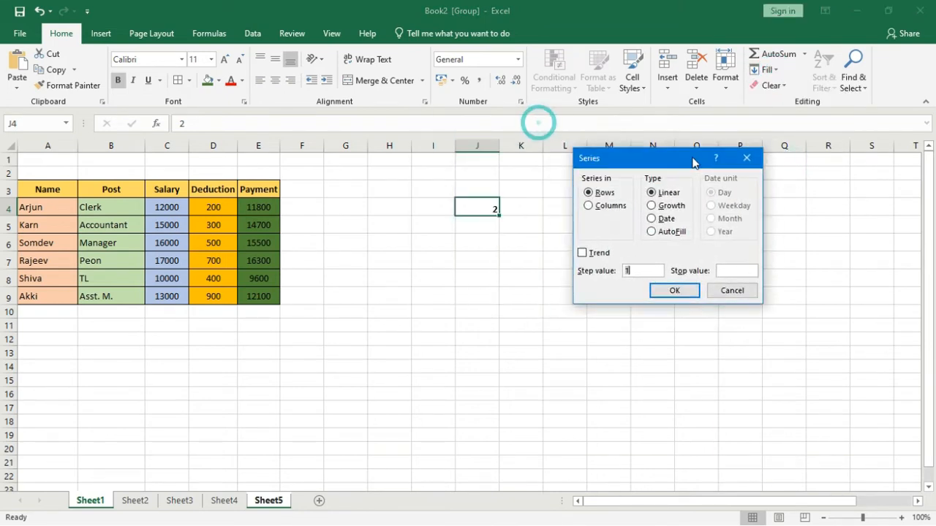
pyautogui.click(589, 206)
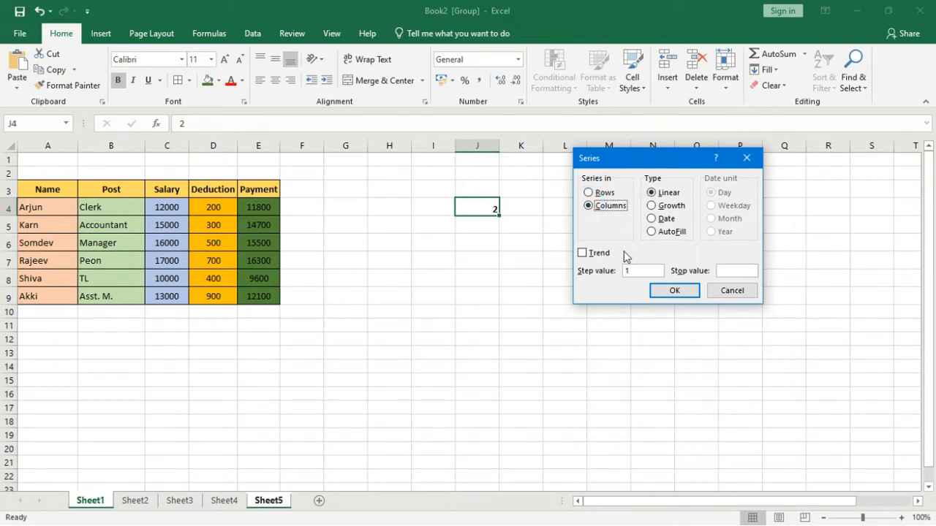
pyautogui.click(642, 271)
pyautogui.click(723, 272)
pyautogui.click(674, 291)
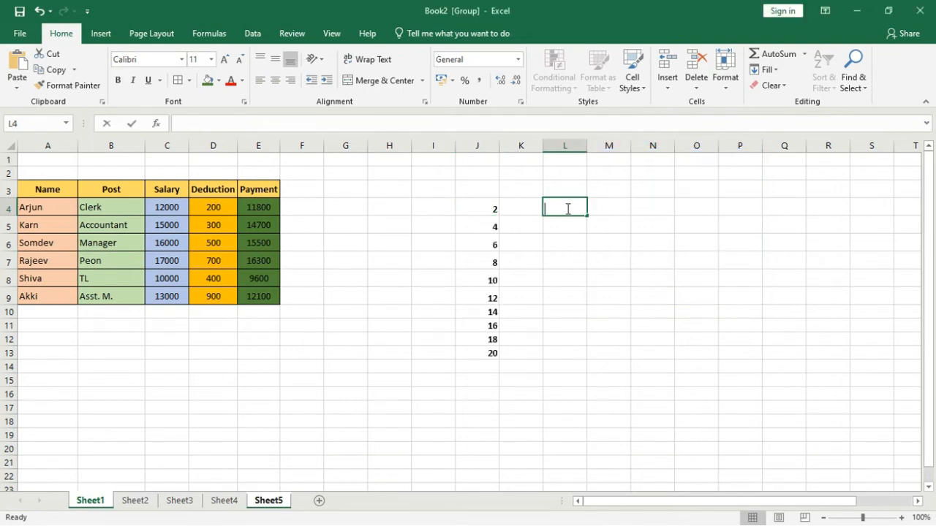
# Step: Enter 2 in cell L4 and fill it down the column as a Growth series with step value 2 and stop value 50
pyautogui.write('2')
pyautogui.press('Return')
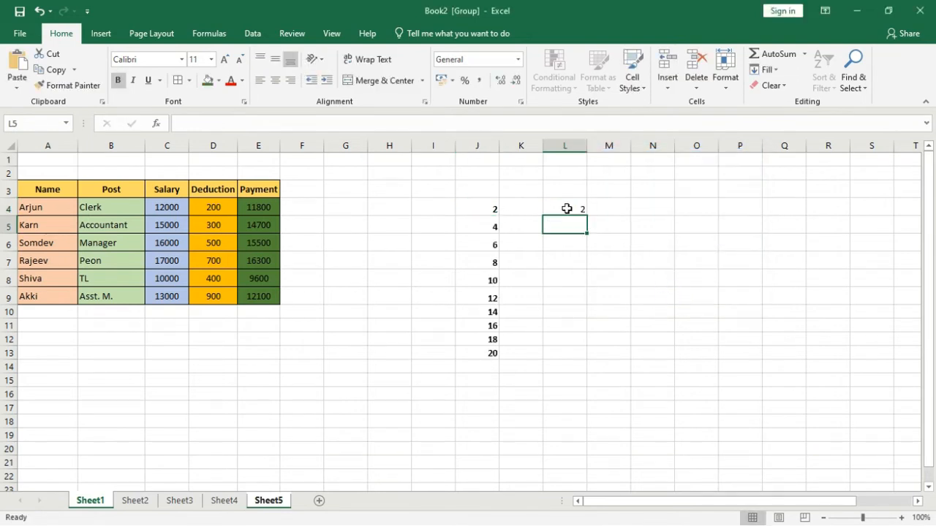
pyautogui.click(567, 209)
pyautogui.click(765, 70)
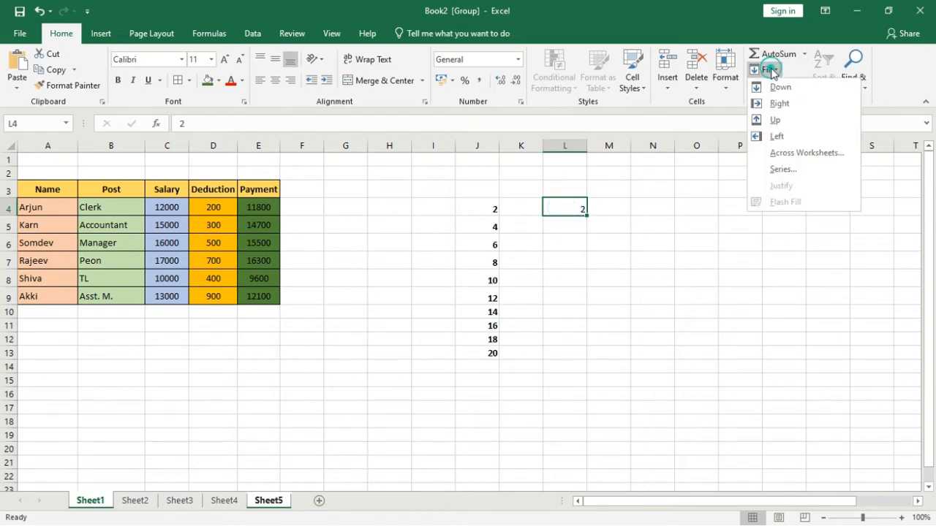
pyautogui.click(776, 169)
pyautogui.moveTo(641, 160); pyautogui.dragTo(711, 167)
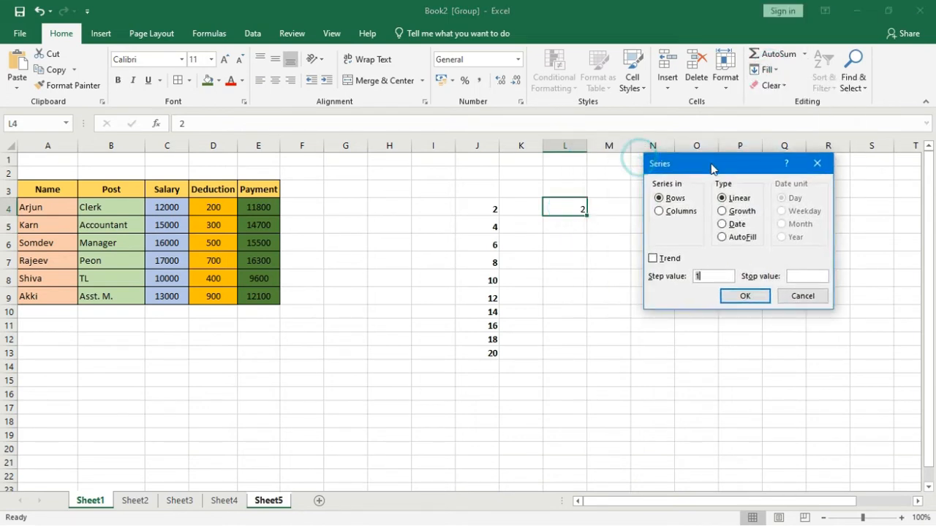
pyautogui.click(659, 212)
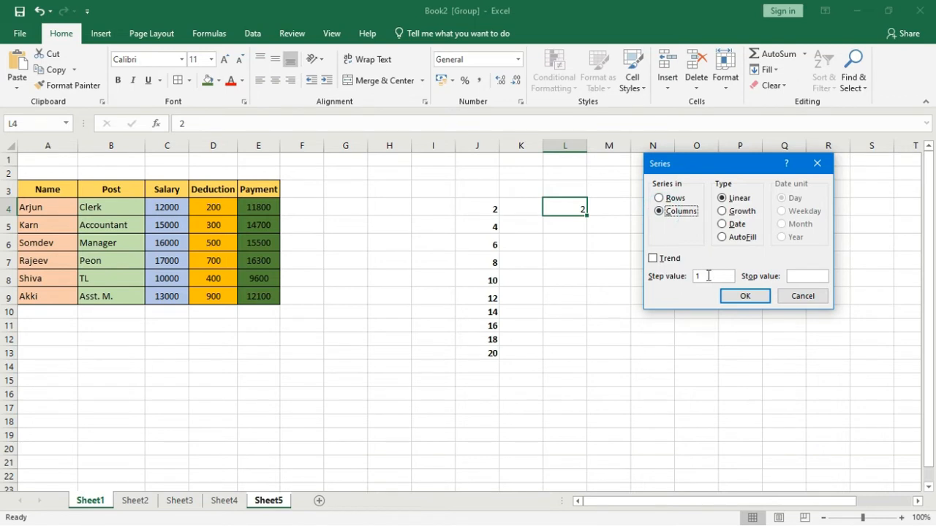
pyautogui.click(706, 276)
pyautogui.click(801, 274)
pyautogui.click(724, 212)
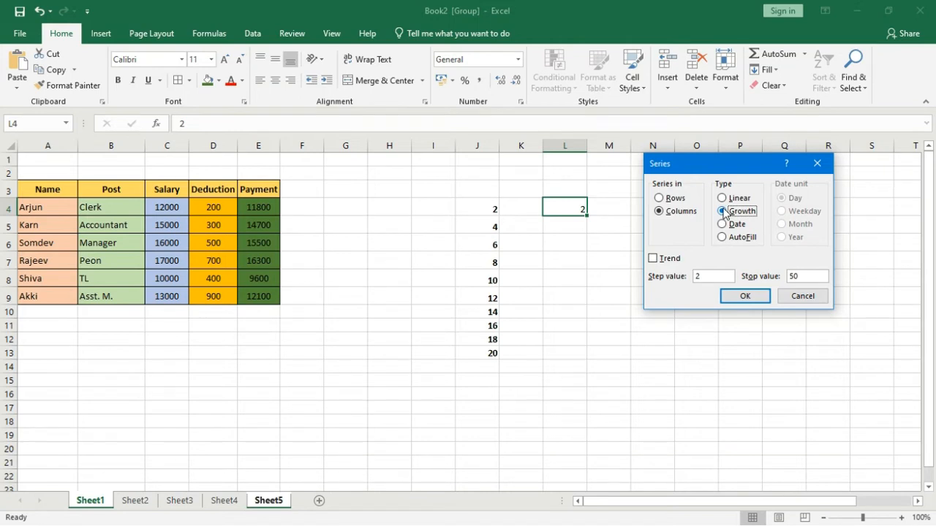
pyautogui.click(745, 296)
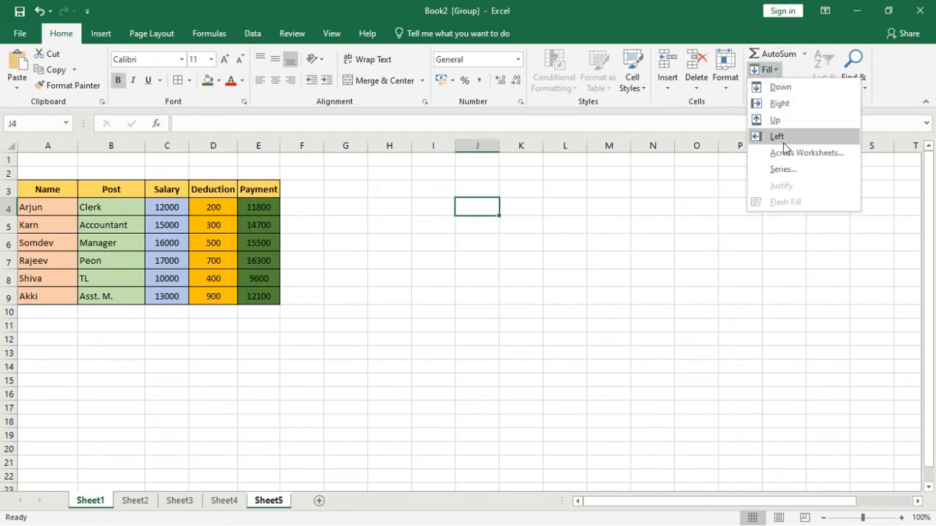
pyautogui.click(782, 169)
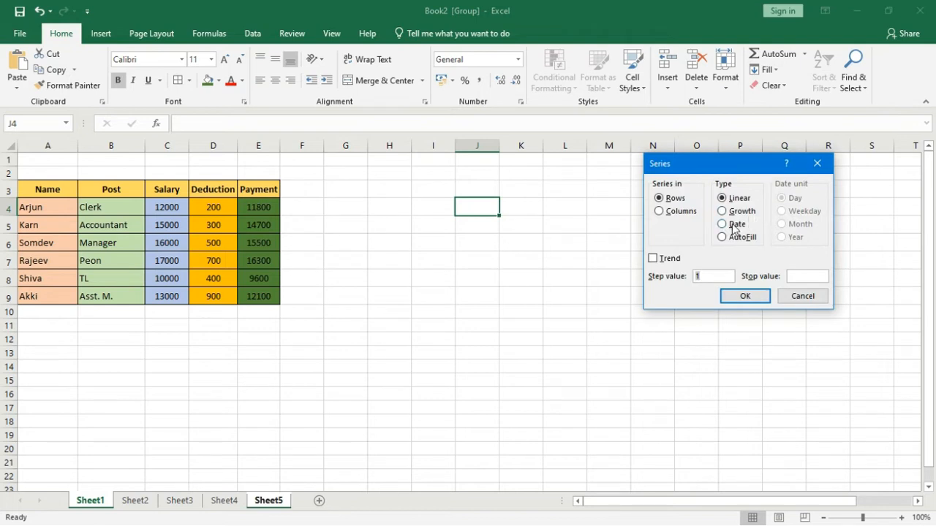
pyautogui.click(726, 224)
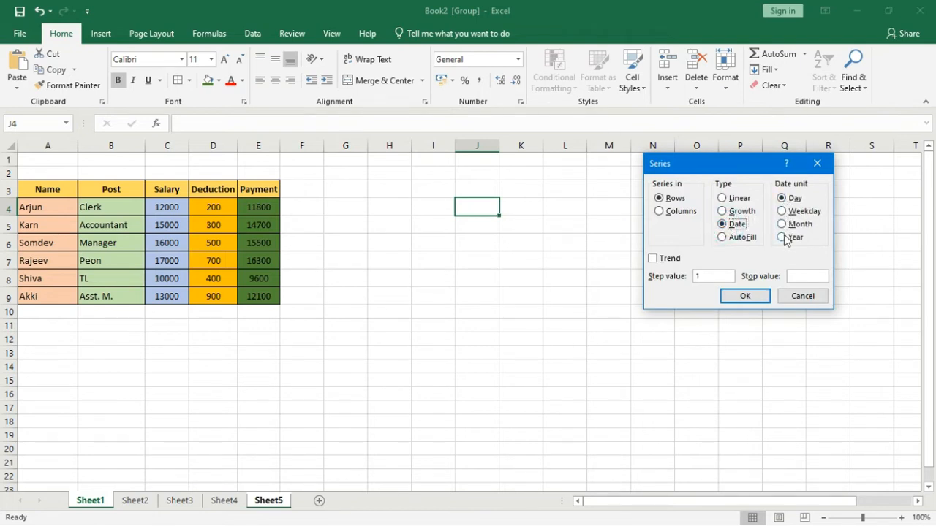
pyautogui.click(798, 298)
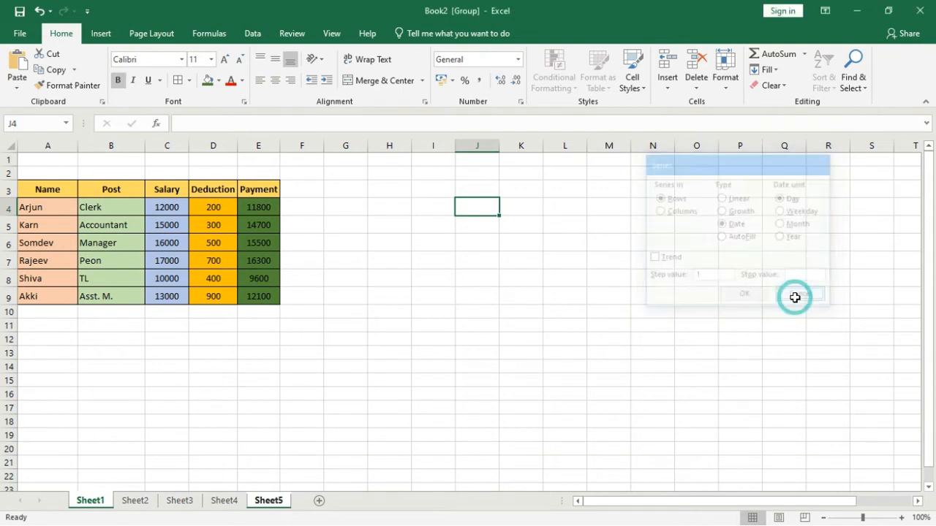
# Step: Enter the date 1/2/2020 in J4 and fill J4:J17 with a Date series in columns, using the Day unit
pyautogui.write('1/2/2020')
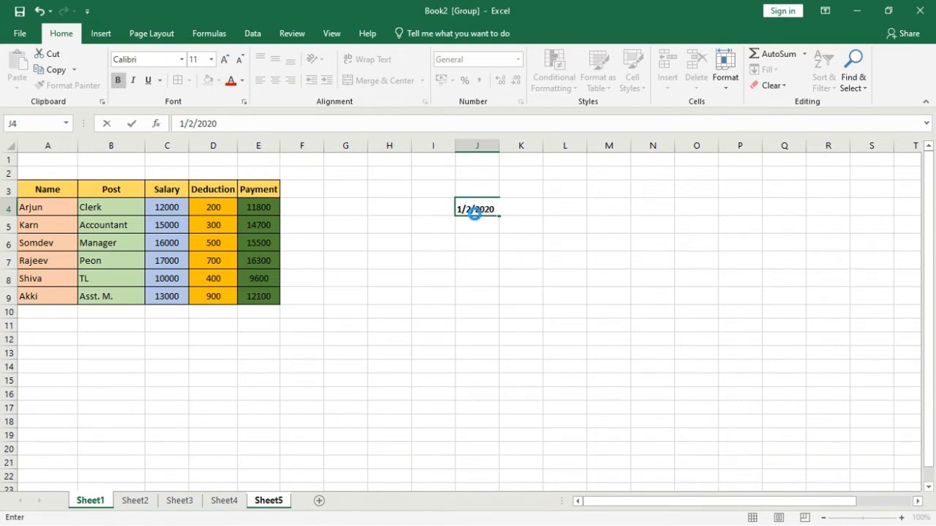
pyautogui.press('Return')
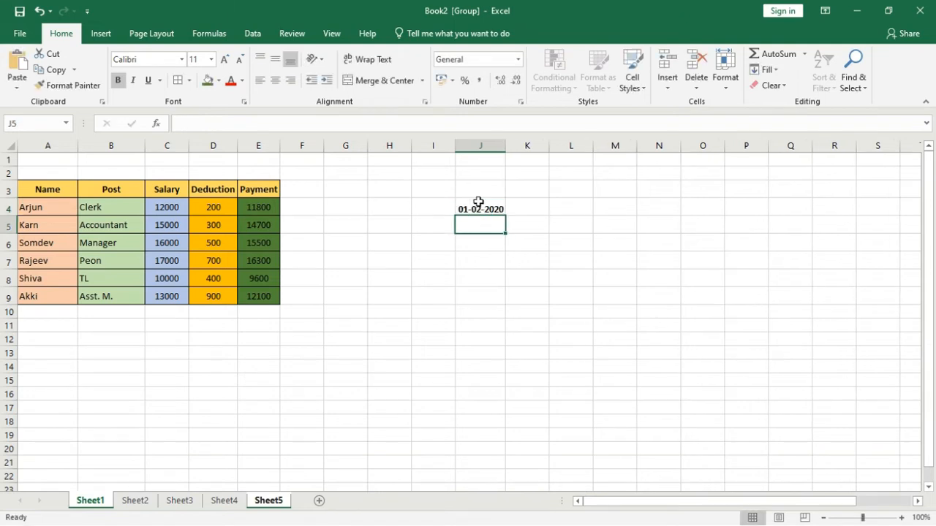
pyautogui.click(478, 202)
pyautogui.moveTo(478, 203); pyautogui.dragTo(471, 415)
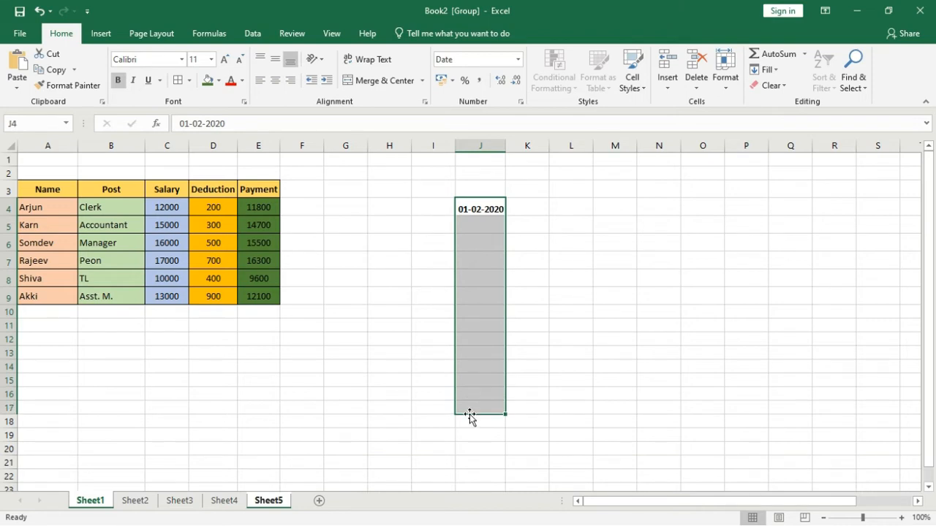
pyautogui.click(764, 69)
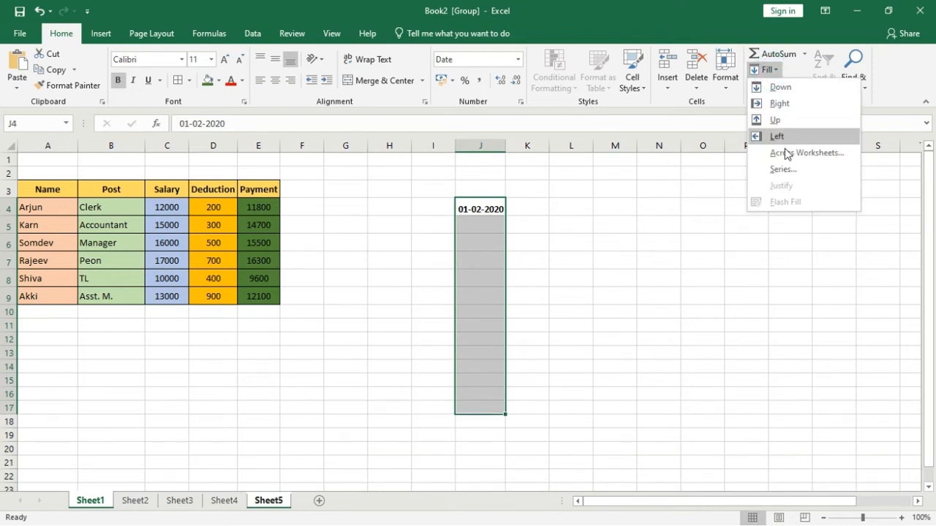
pyautogui.click(780, 169)
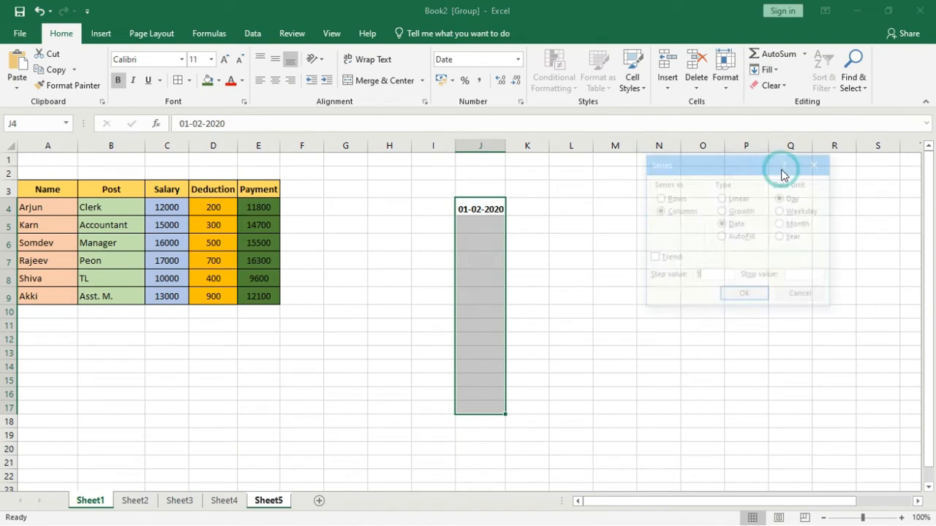
pyautogui.click(729, 227)
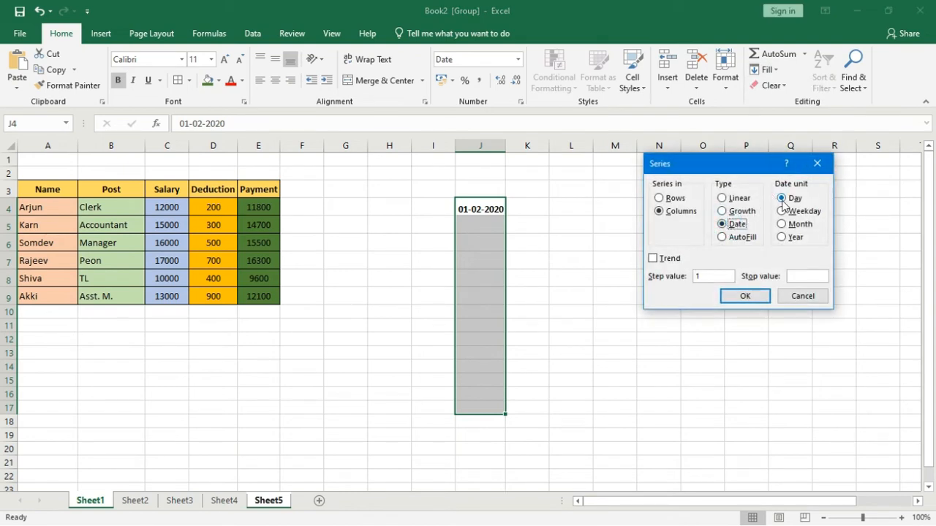
pyautogui.click(782, 225)
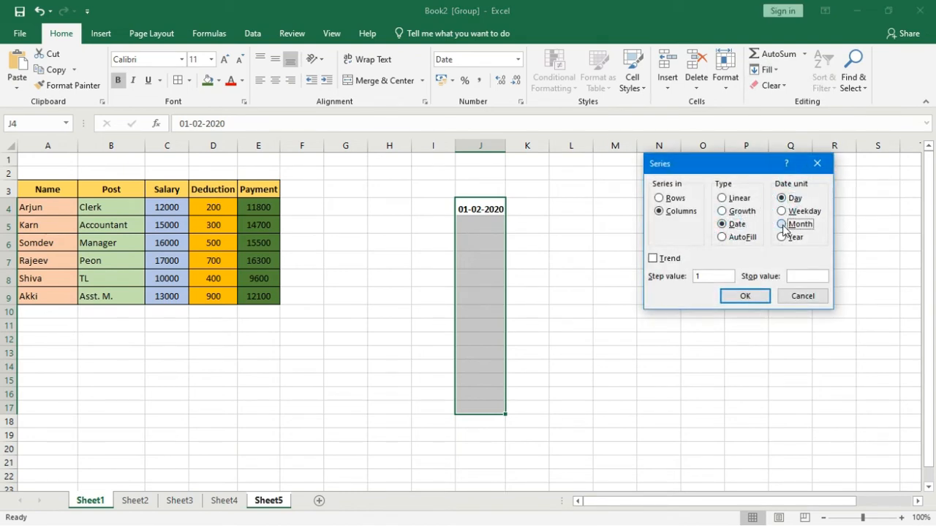
pyautogui.click(782, 237)
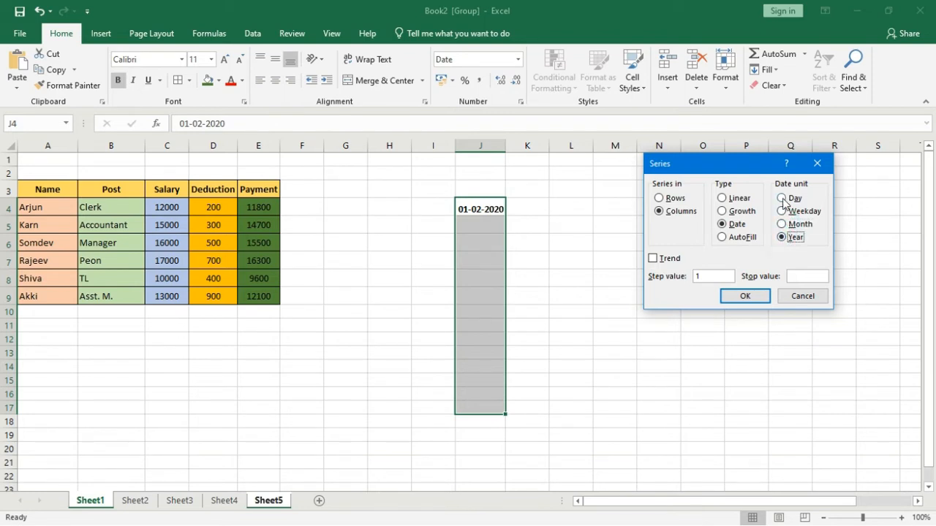
pyautogui.click(782, 198)
pyautogui.click(745, 297)
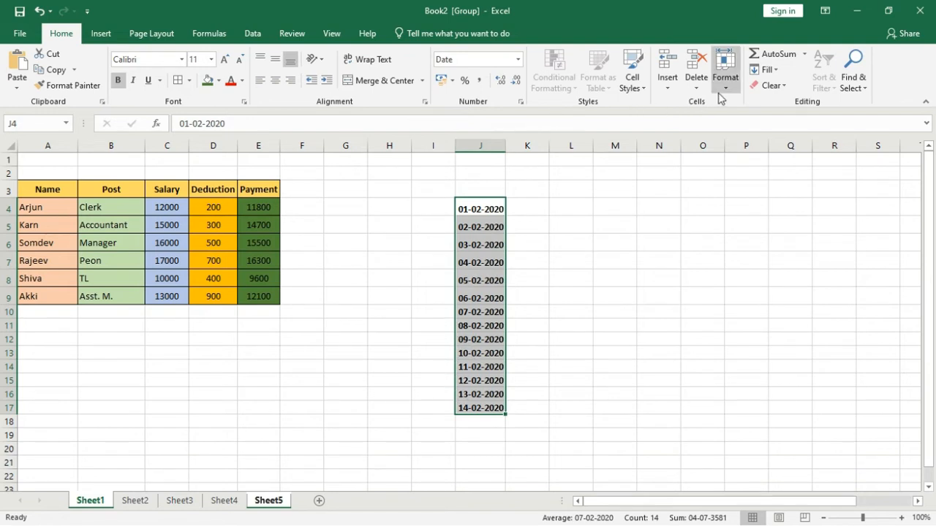
# Step: Refill the dates in J4:J17 as a Date series using the Month unit with step value 1
pyautogui.click(765, 69)
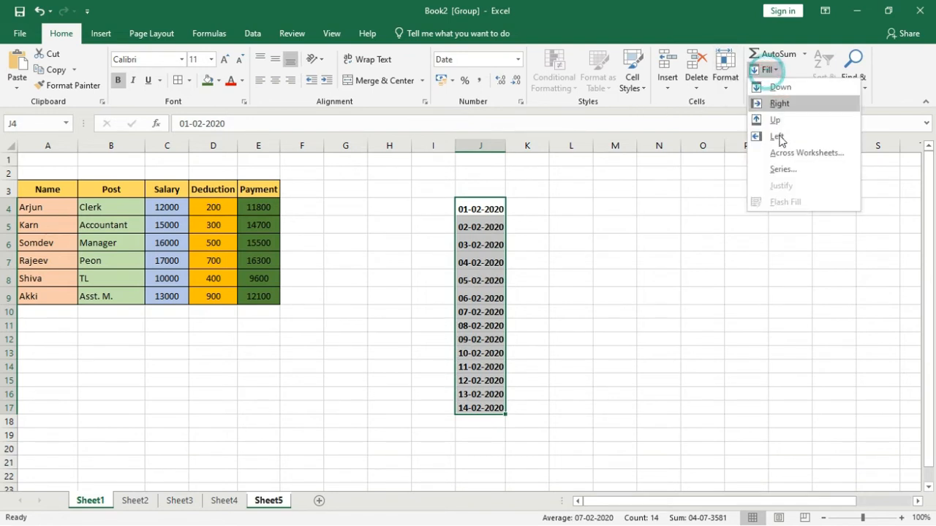
pyautogui.click(784, 169)
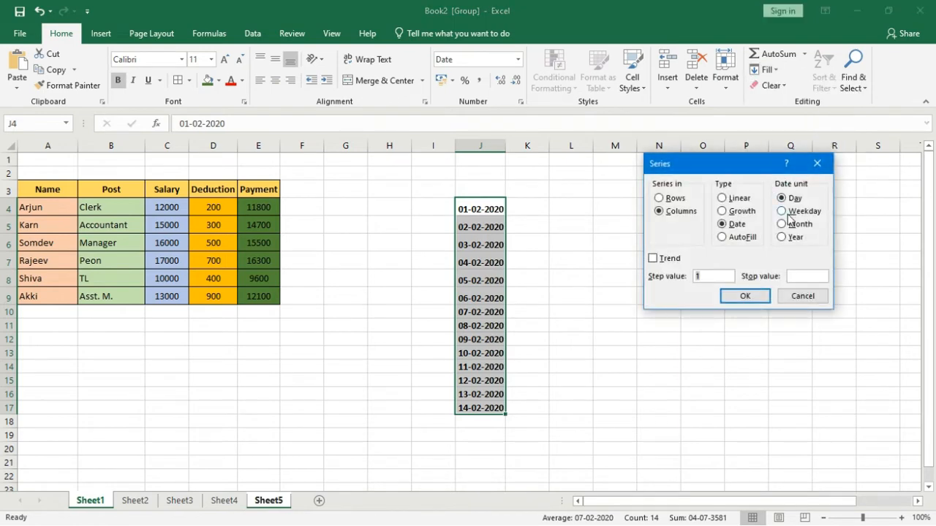
pyautogui.click(782, 225)
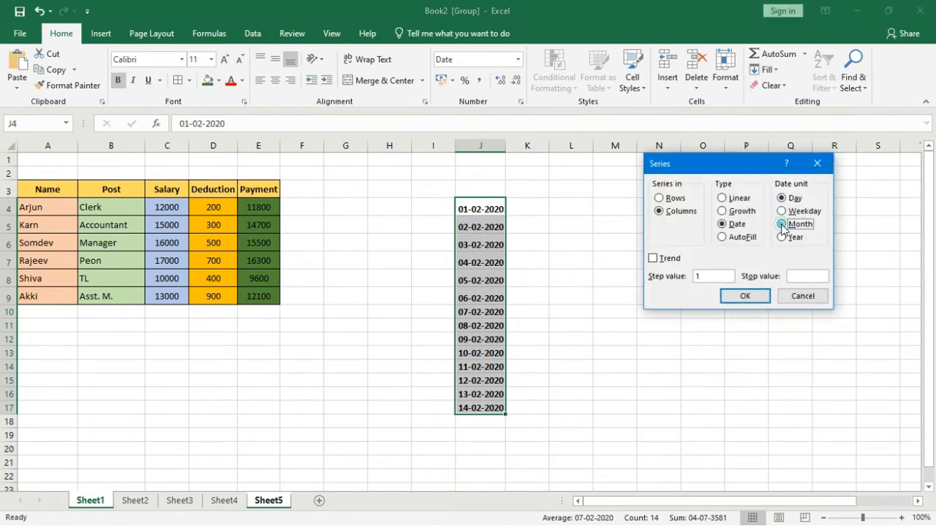
pyautogui.click(747, 297)
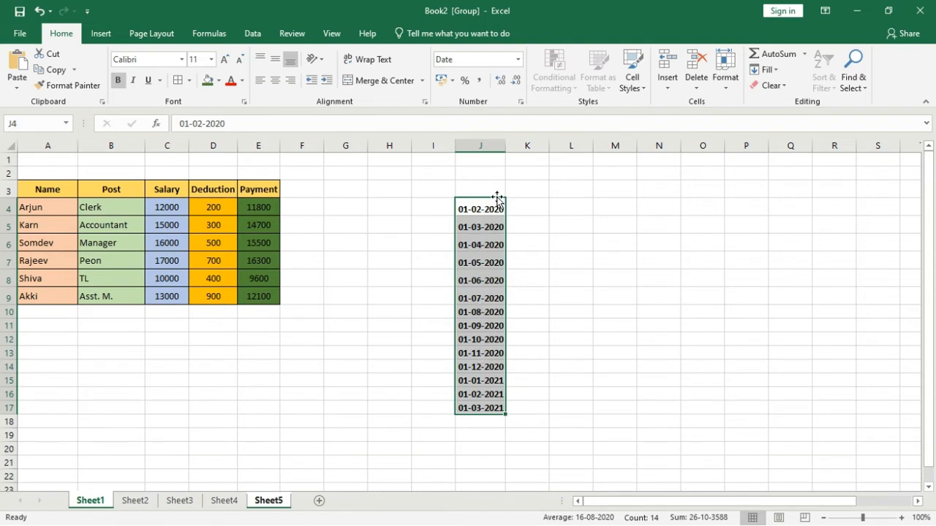
# Step: Refill the dates in J4:J17 as a Date series using the Year unit with step value 1
pyautogui.click(765, 70)
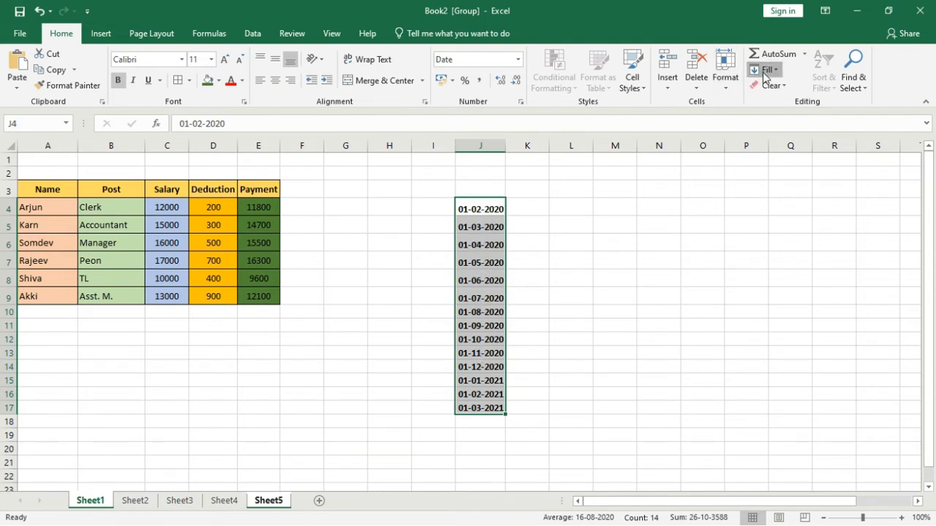
pyautogui.click(775, 166)
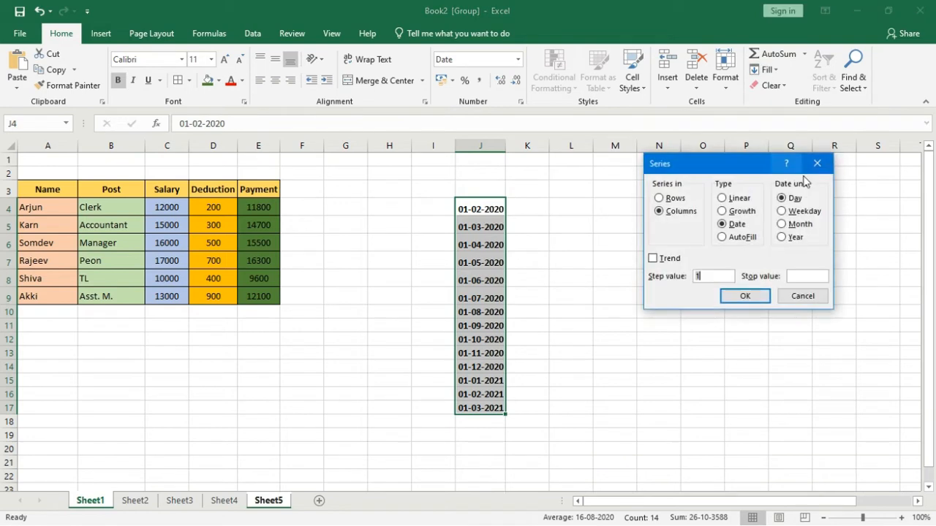
pyautogui.click(782, 238)
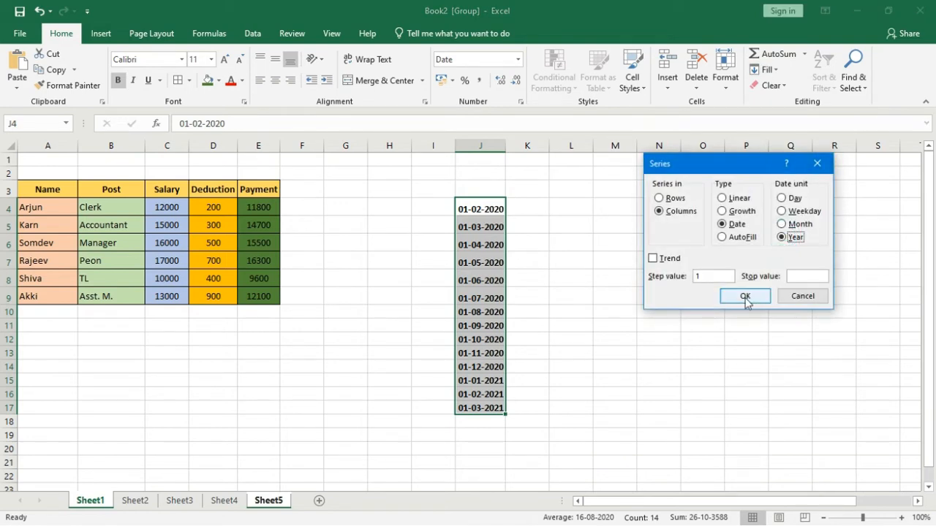
pyautogui.click(745, 296)
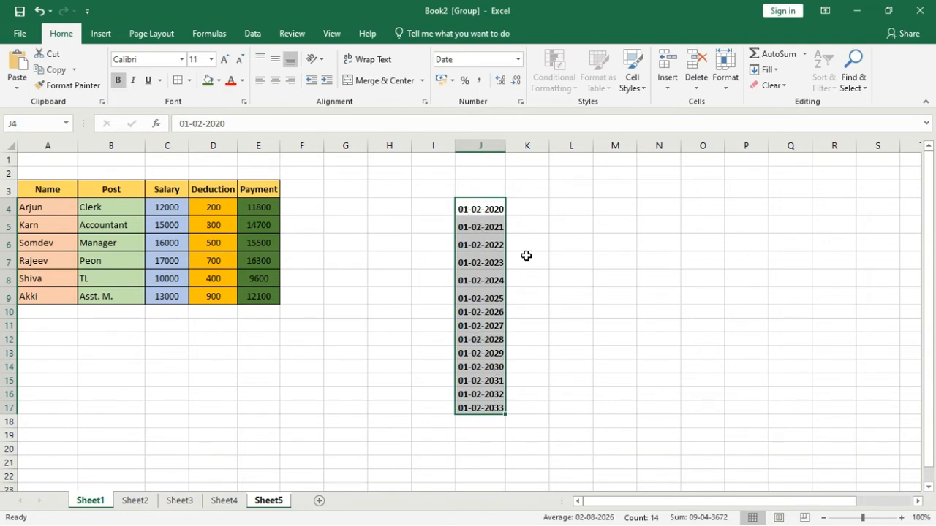
# Step: Refill the dates in J4:J17 as a Date series using the Weekday unit and review the dates week by week
pyautogui.click(766, 69)
pyautogui.click(783, 171)
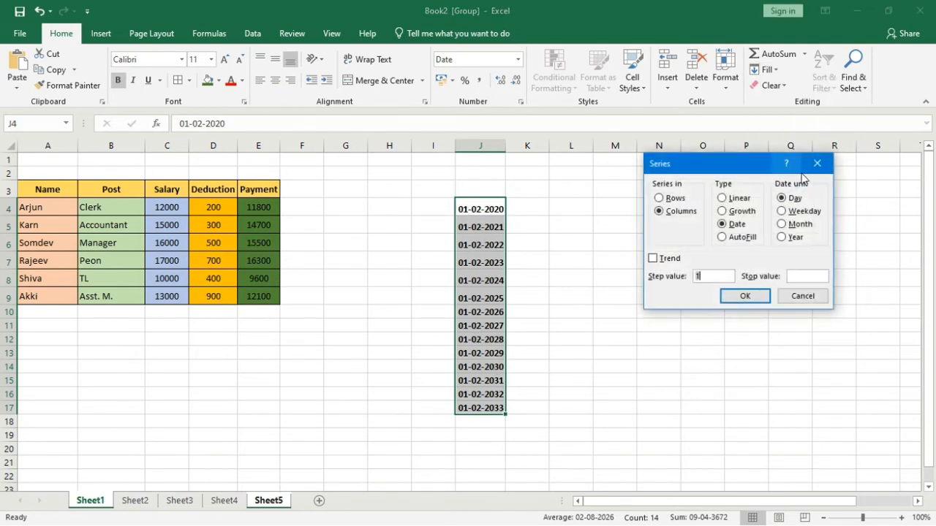
pyautogui.click(782, 211)
pyautogui.click(743, 296)
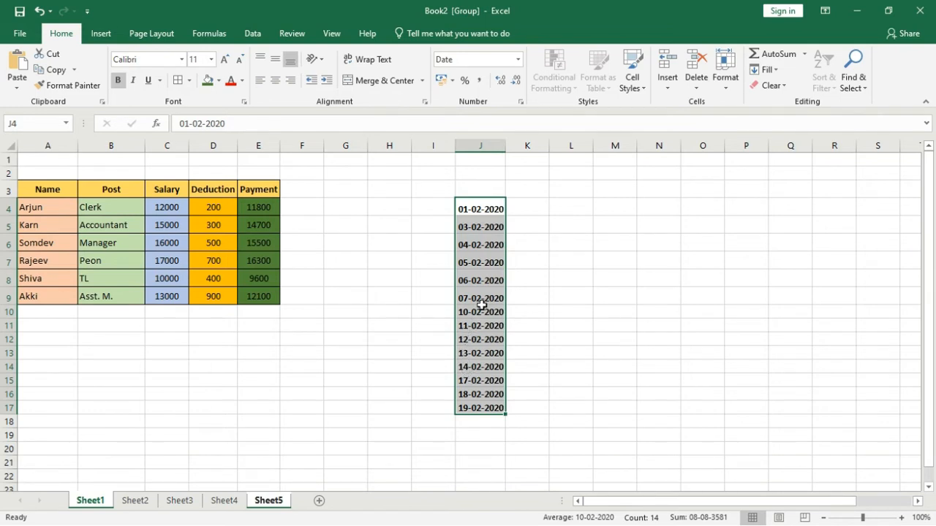
pyautogui.click(483, 256)
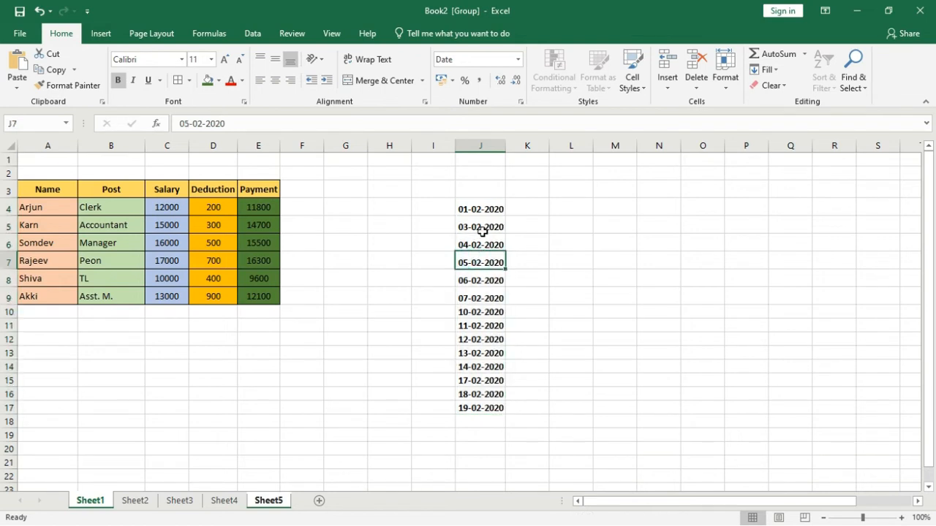
pyautogui.moveTo(482, 228); pyautogui.dragTo(482, 294)
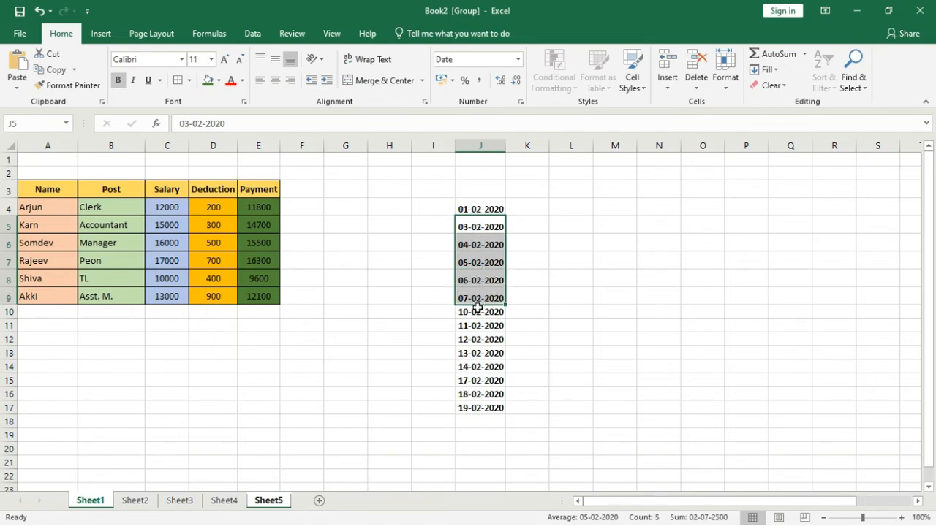
pyautogui.moveTo(475, 312); pyautogui.dragTo(476, 373)
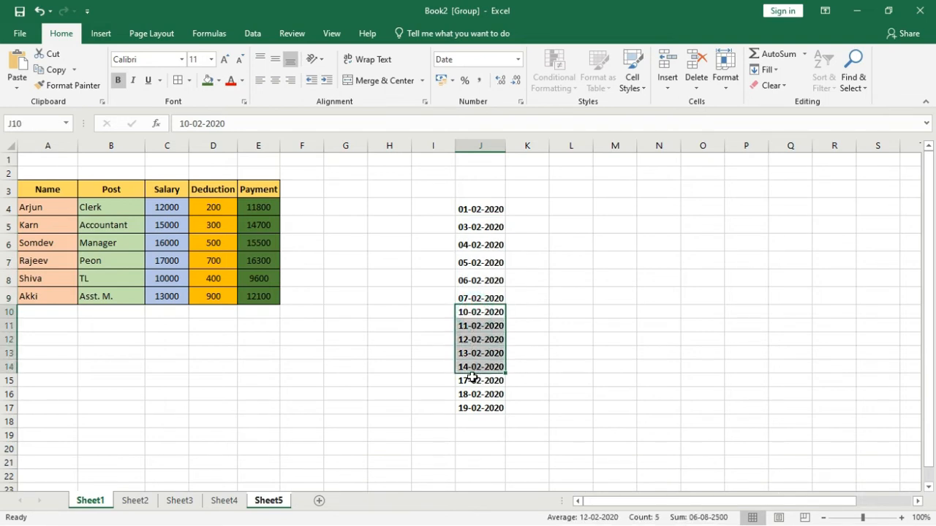
pyautogui.moveTo(479, 380); pyautogui.dragTo(480, 407)
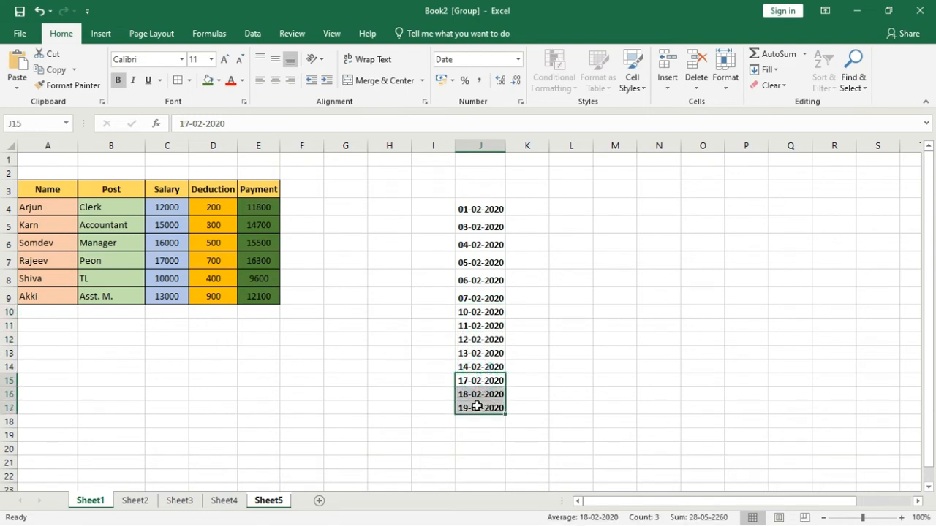
# Step: Delete the dates from J4:J18
pyautogui.moveTo(488, 205); pyautogui.dragTo(498, 421)
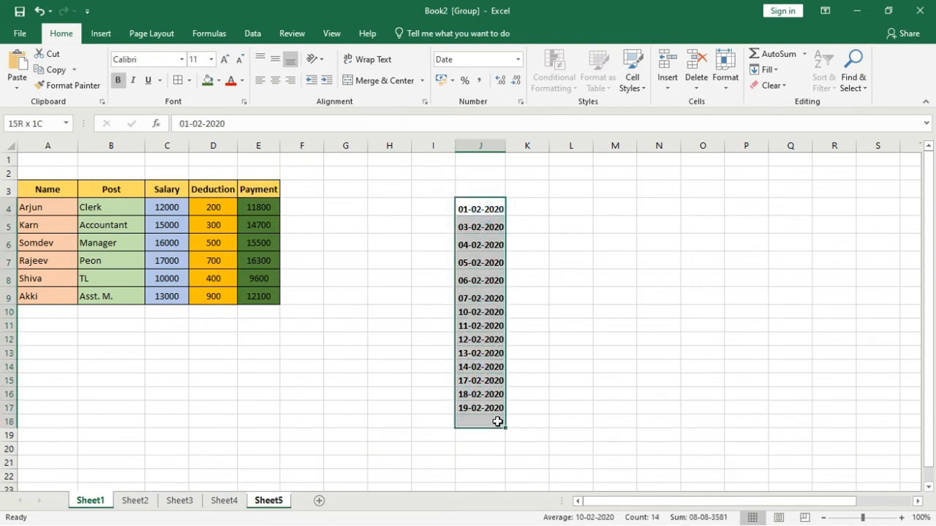
pyautogui.press('Delete')
pyautogui.click(766, 69)
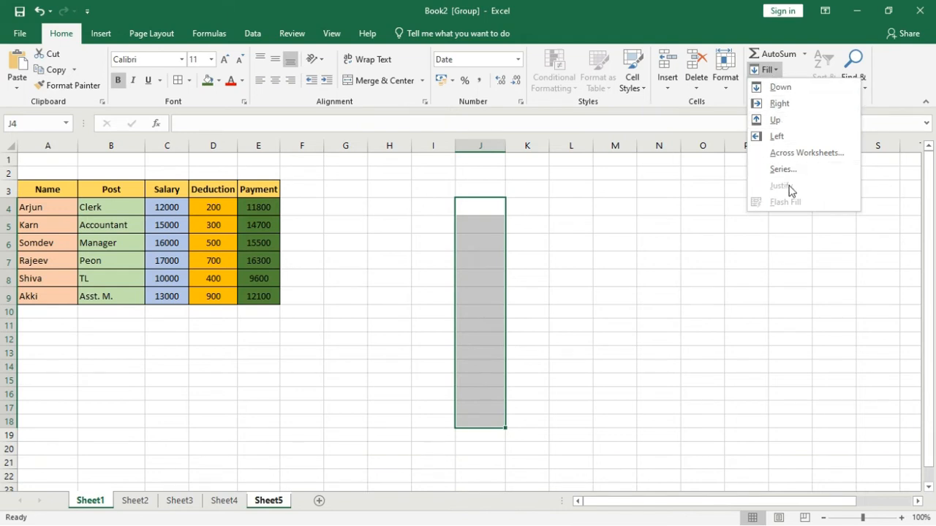
pyautogui.click(633, 259)
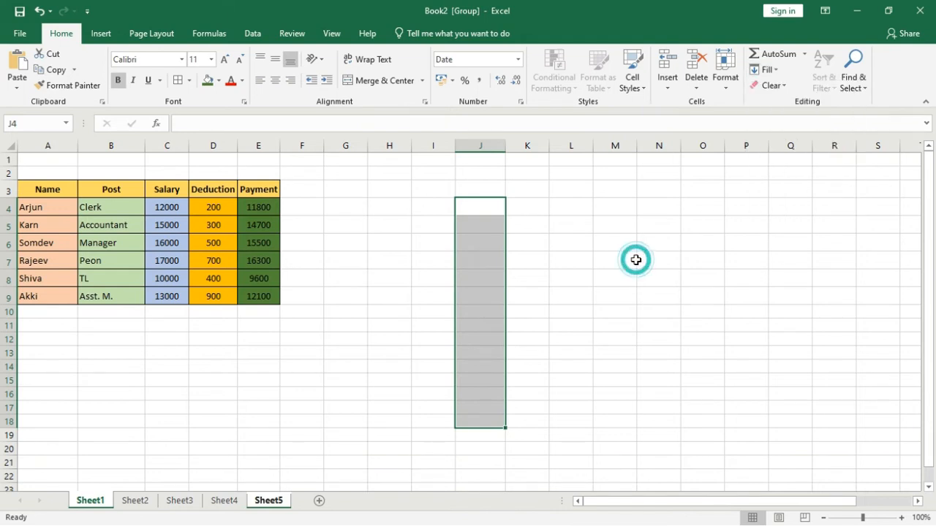
# Step: Apply Fill Justify to the list of months in X12:X23
pyautogui.click(764, 70)
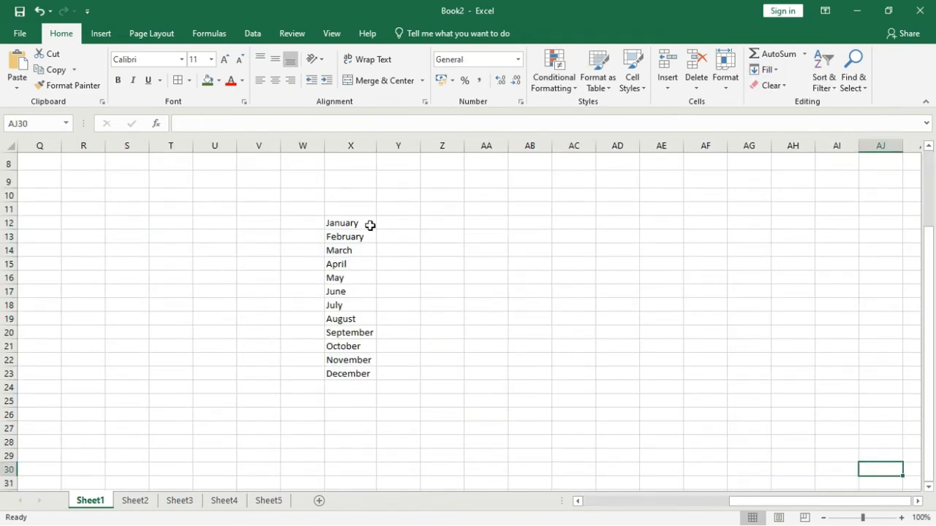
pyautogui.moveTo(367, 223); pyautogui.dragTo(362, 374)
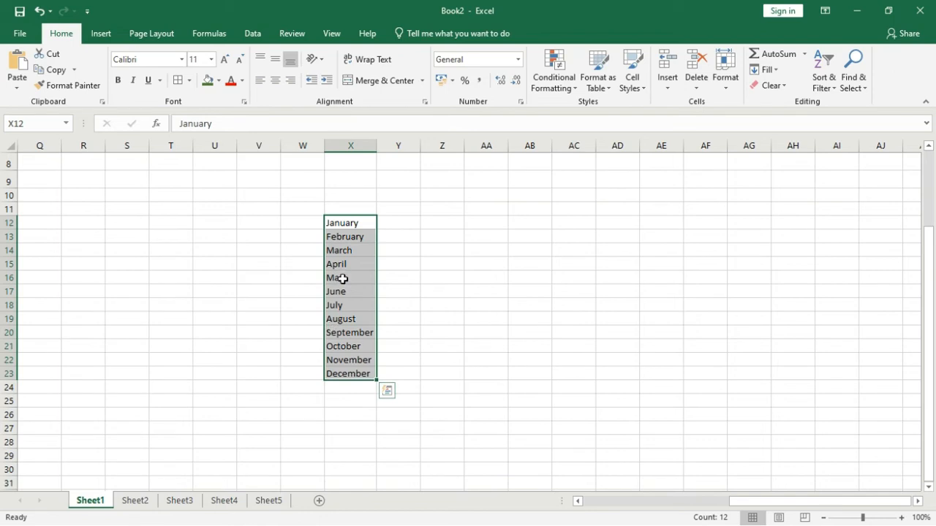
pyautogui.click(770, 70)
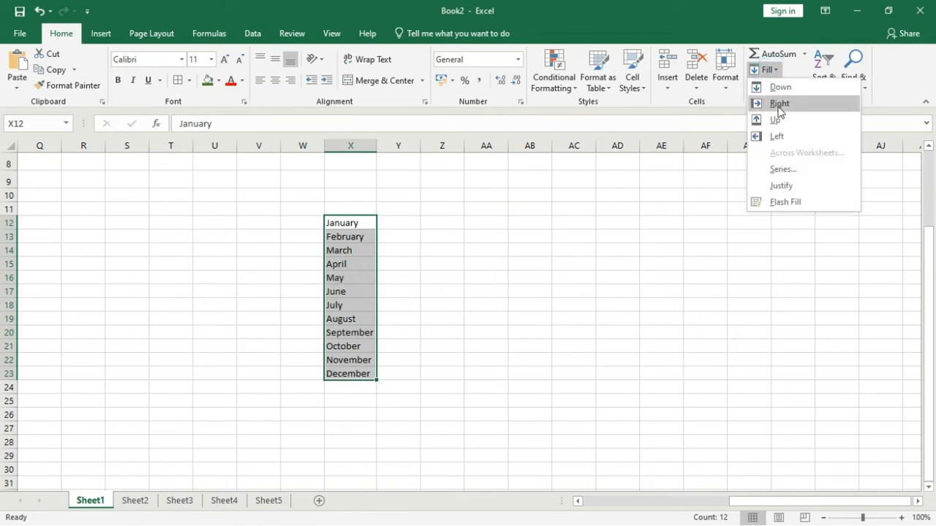
pyautogui.click(782, 186)
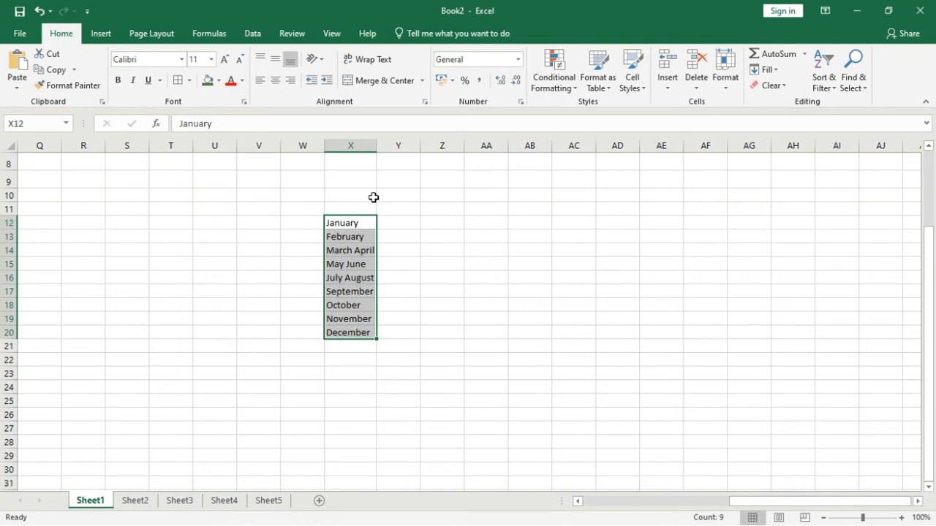
# Step: Widen column X to about twice its width and justify the month list in X12:X20 again
pyautogui.moveTo(378, 148); pyautogui.dragTo(434, 159)
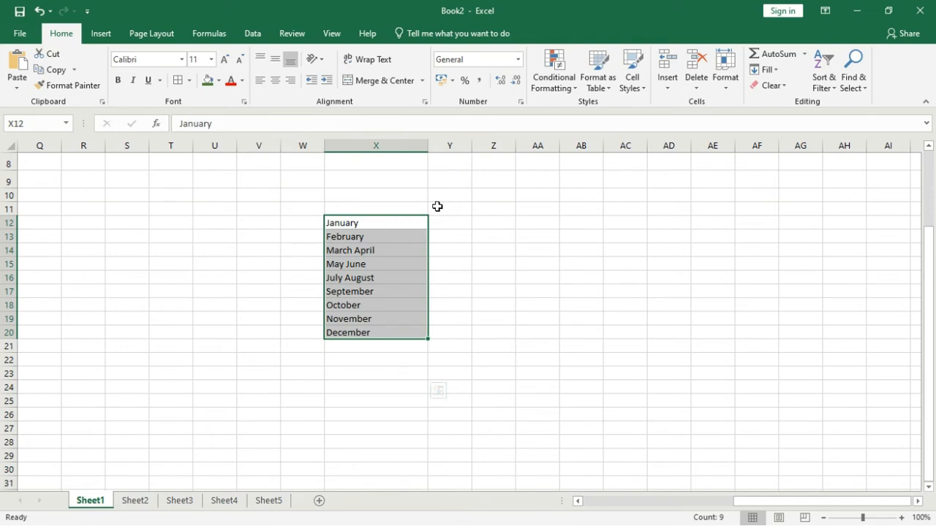
pyautogui.click(774, 73)
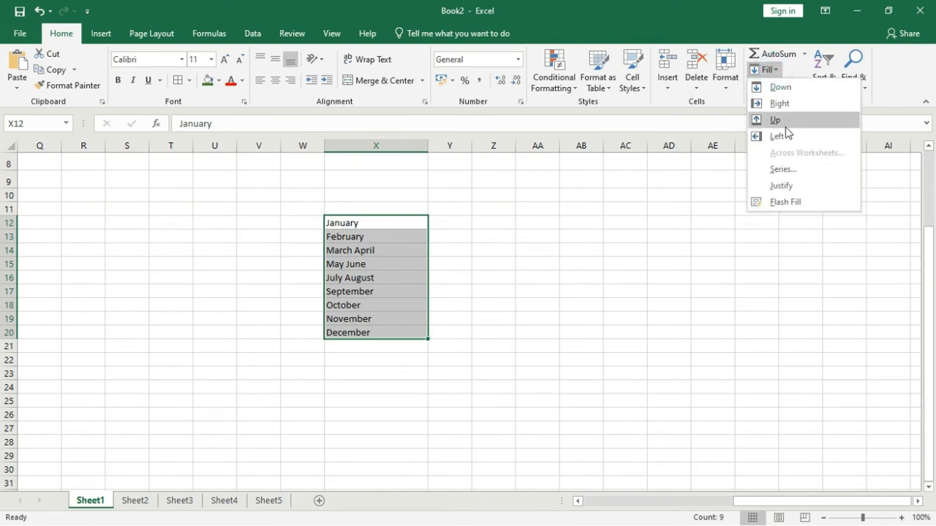
pyautogui.click(781, 186)
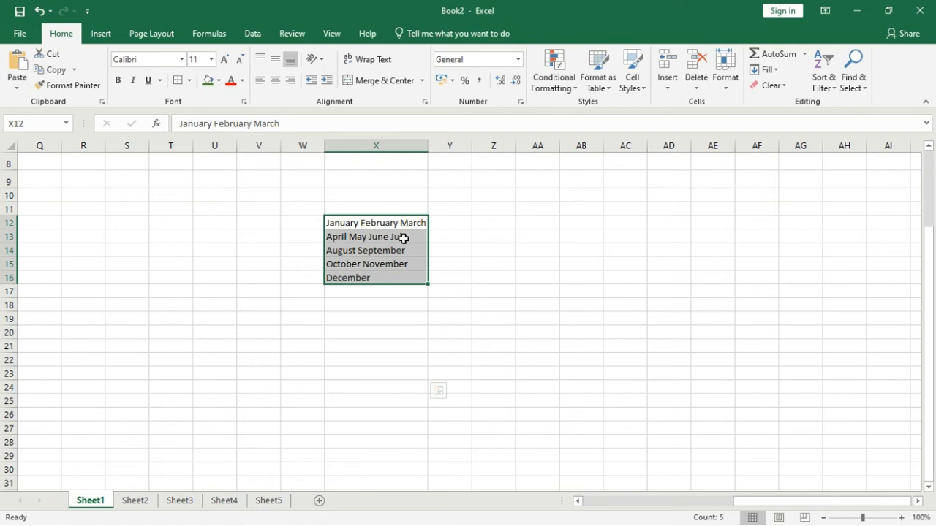
pyautogui.click(764, 69)
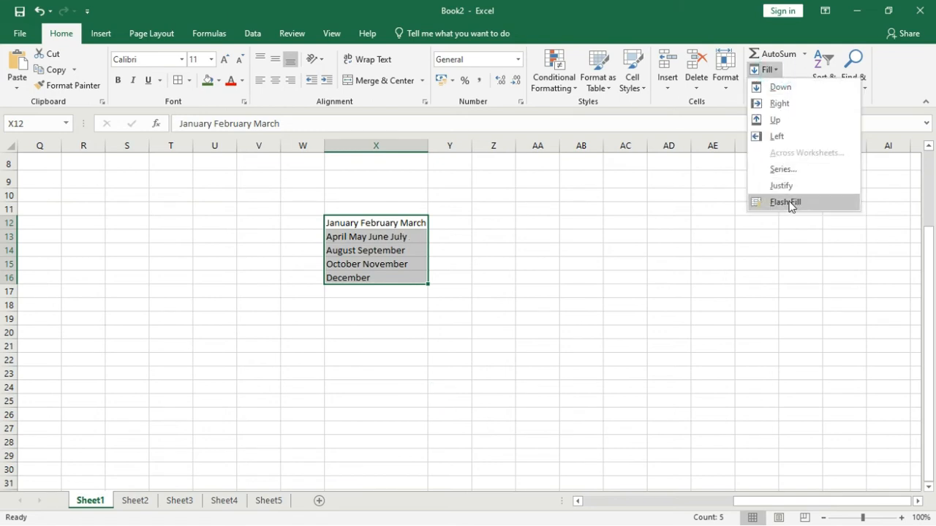
pyautogui.click(391, 233)
pyautogui.moveTo(388, 217); pyautogui.dragTo(381, 276)
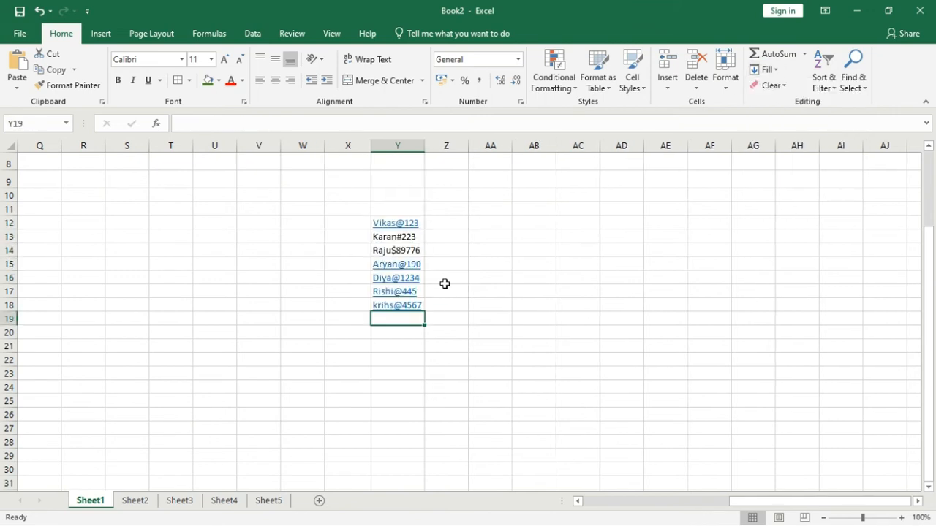
# Step: Enter only the name part of the Y12 entry in cell Z12
pyautogui.click(439, 220)
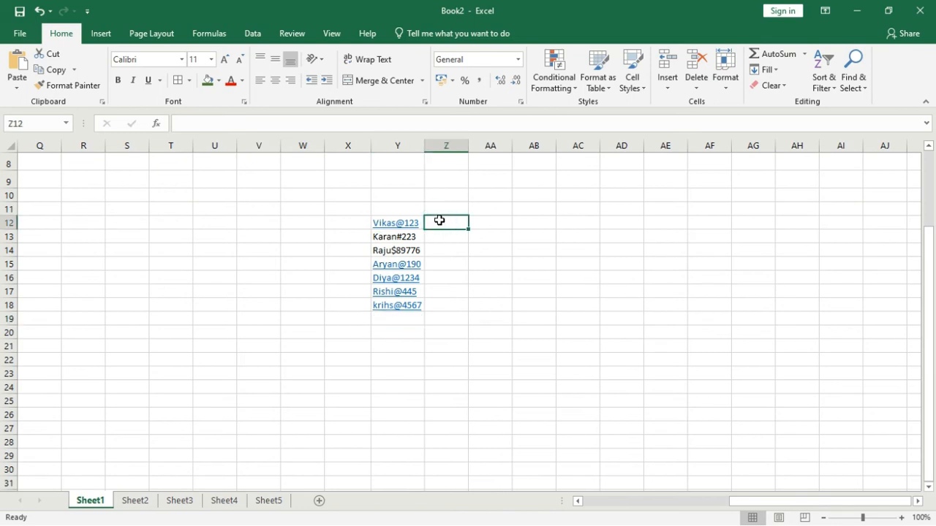
pyautogui.write('Vikas')
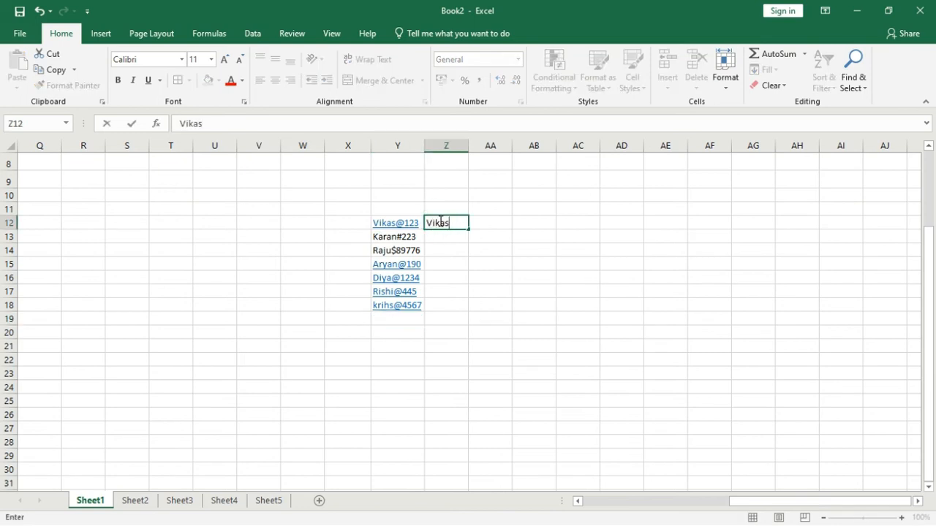
pyautogui.press('Return')
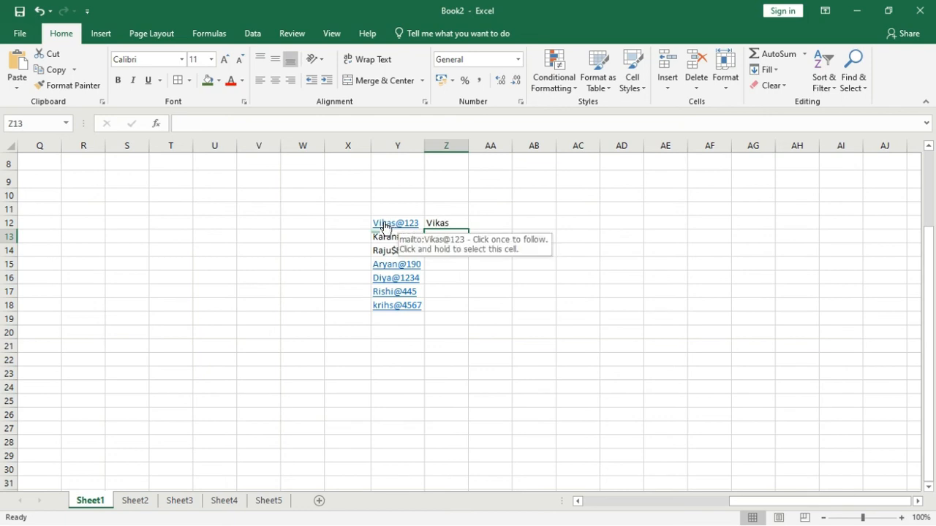
# Step: Fill Z12 down to Z18 with Flash Fill to extract the name part of each entry in column Y
pyautogui.click(446, 224)
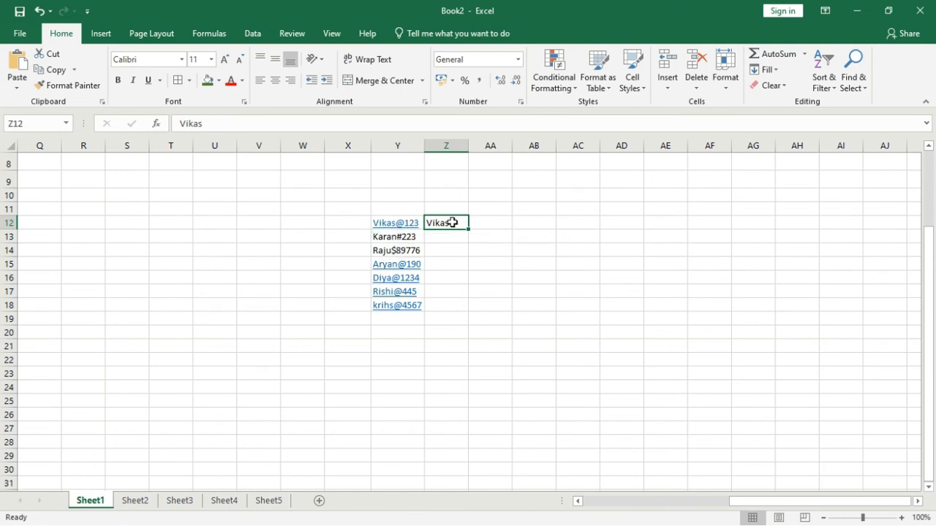
pyautogui.moveTo(470, 230); pyautogui.dragTo(463, 313)
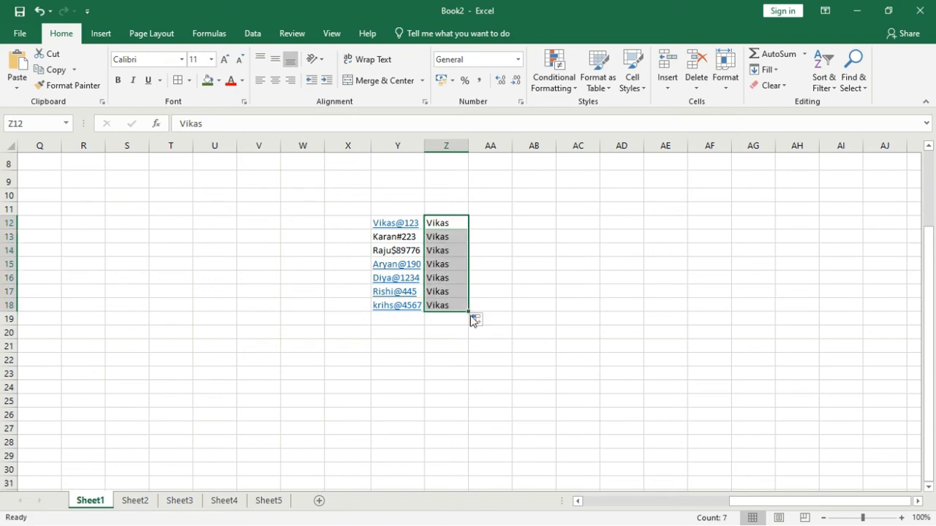
pyautogui.click(478, 324)
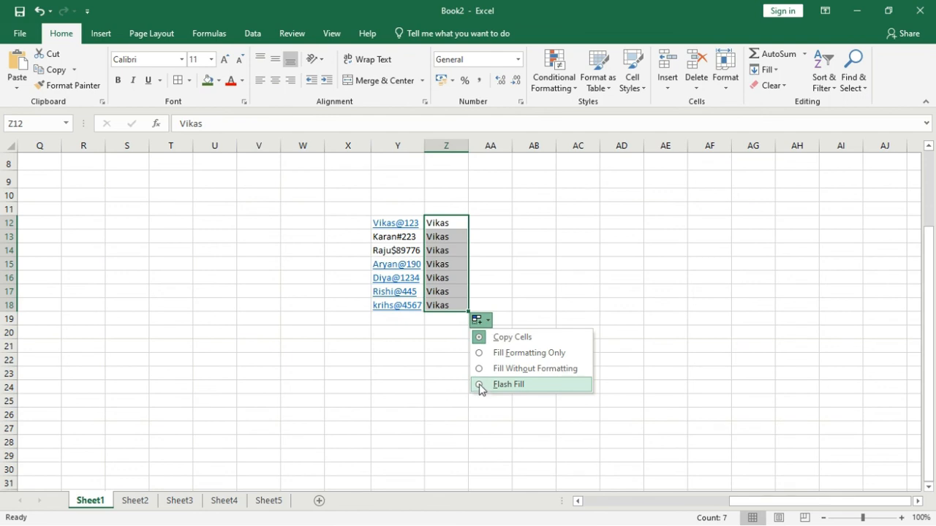
pyautogui.click(480, 386)
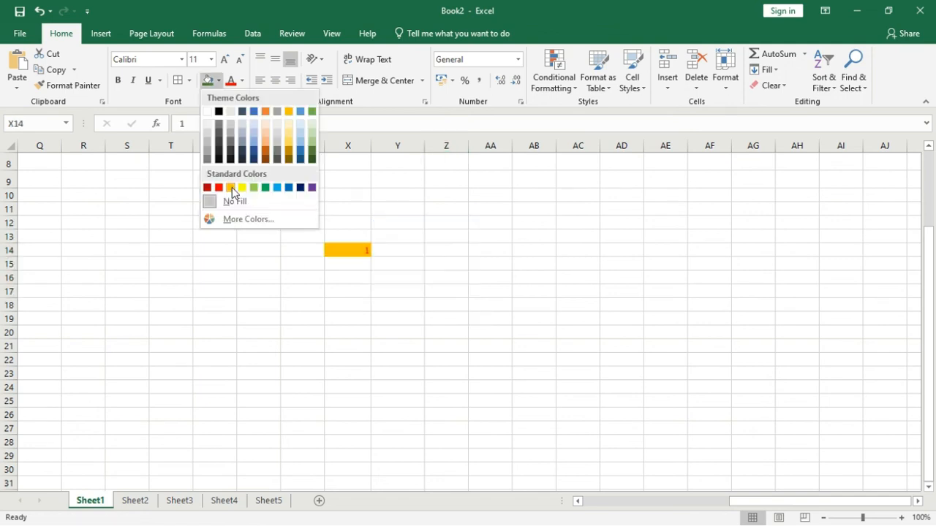
pyautogui.click(232, 187)
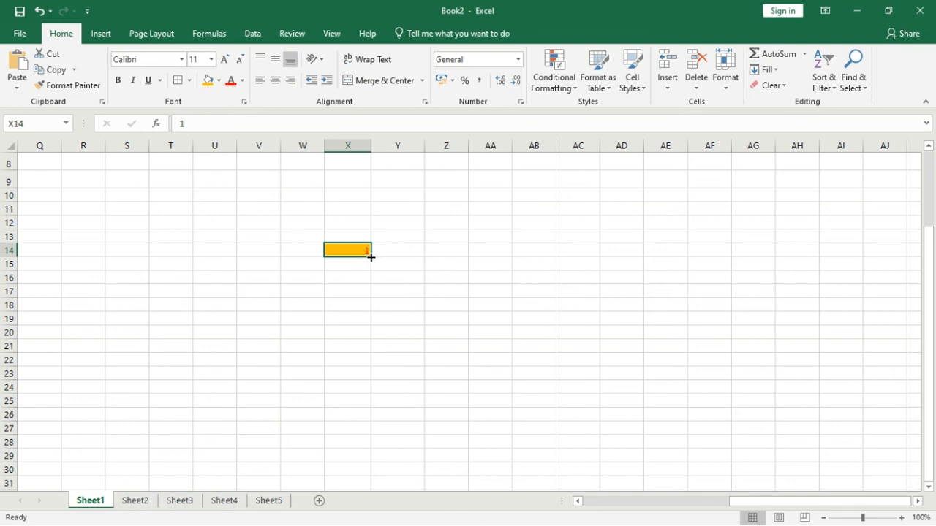
# Step: Fill the formatted number 1 in X14 down to X25 using the Fill Series option
pyautogui.moveTo(370, 258); pyautogui.dragTo(362, 403)
pyautogui.click(381, 421)
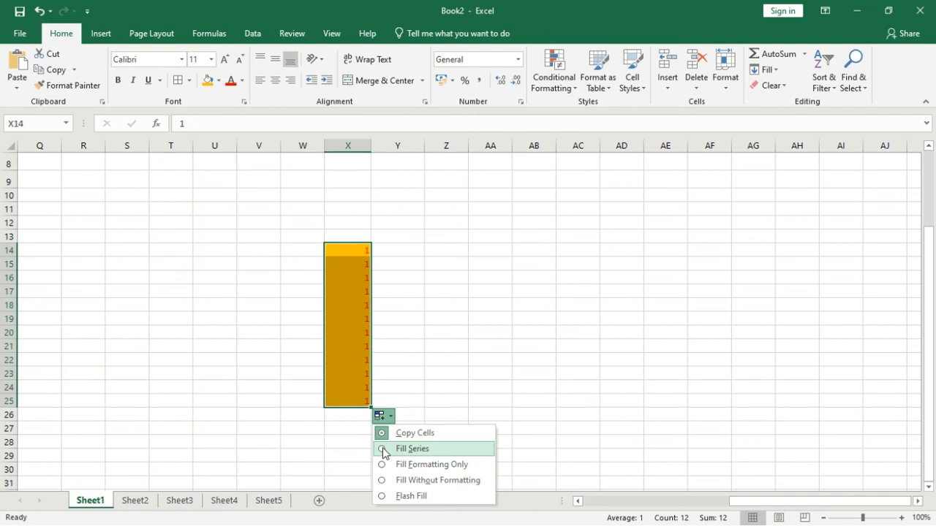
pyautogui.click(383, 451)
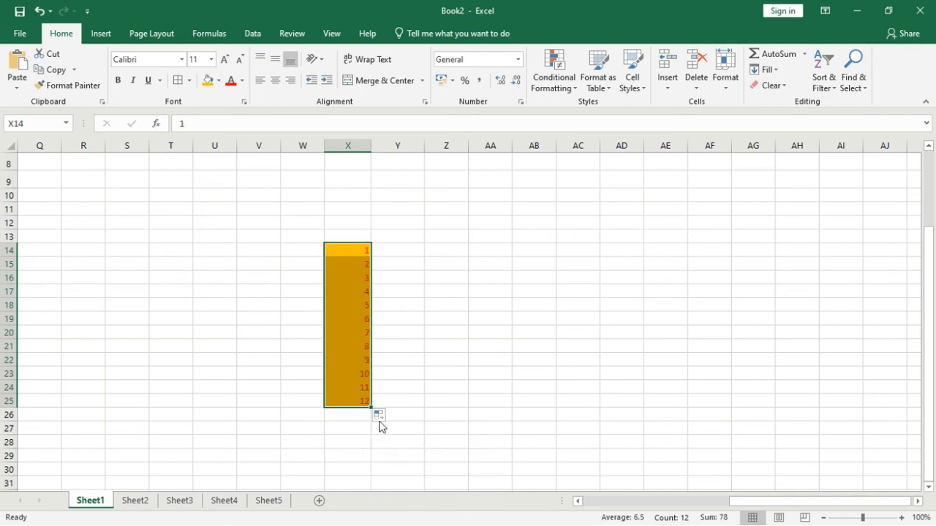
# Step: Change the X14:X25 fill to Fill Formatting Only, and after that to Fill Without Formatting
pyautogui.click(380, 416)
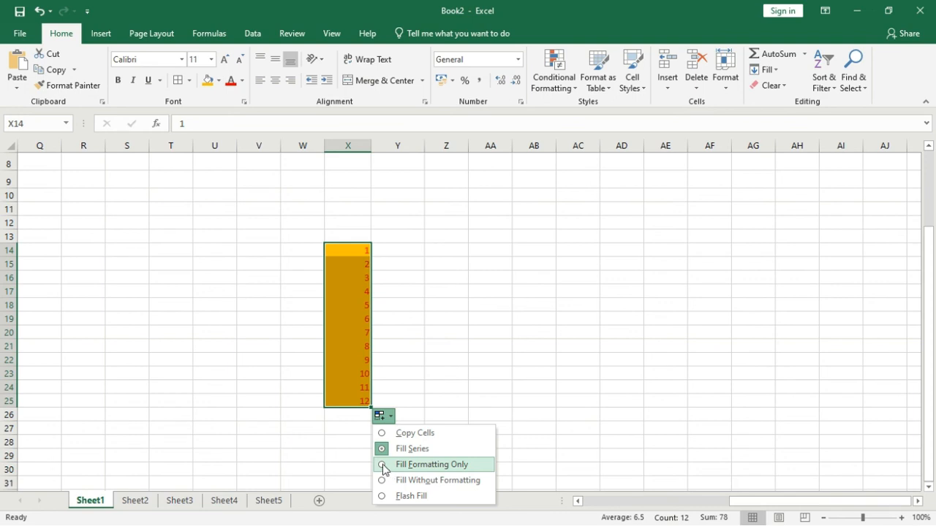
pyautogui.click(384, 465)
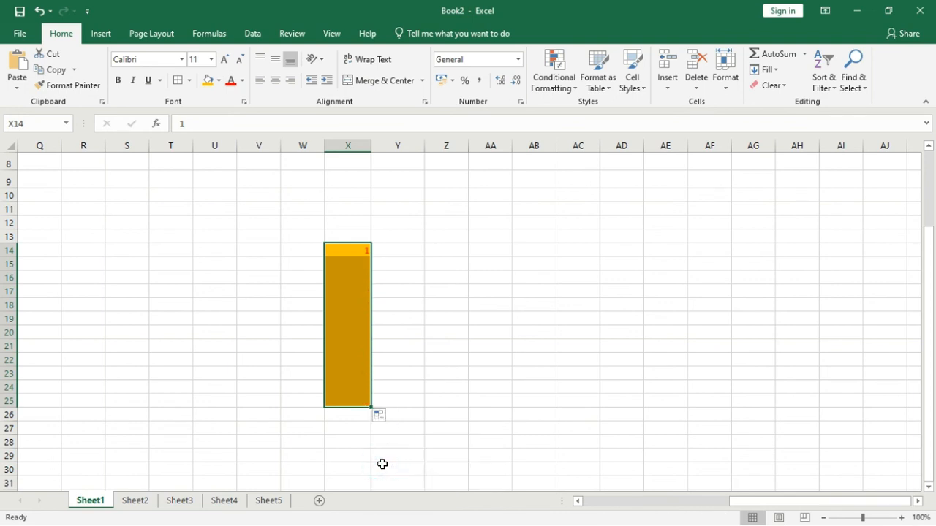
pyautogui.click(380, 415)
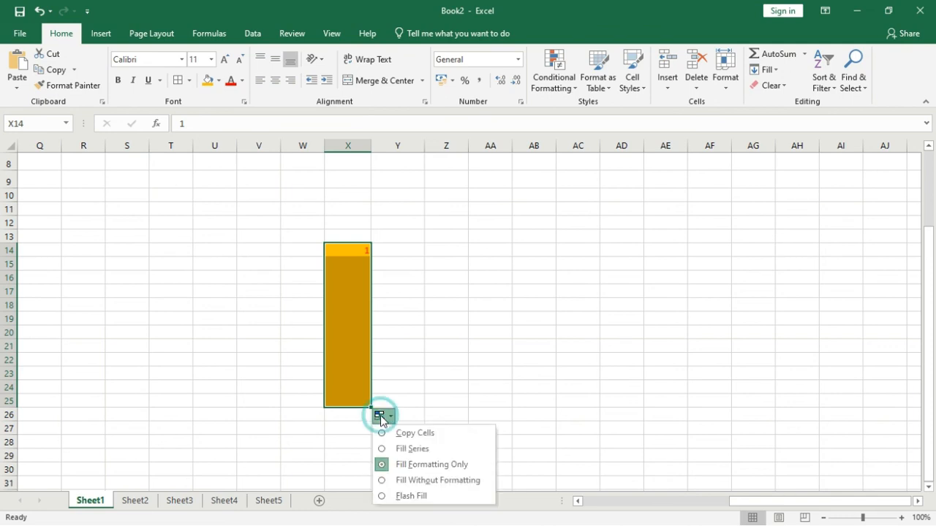
pyautogui.click(383, 482)
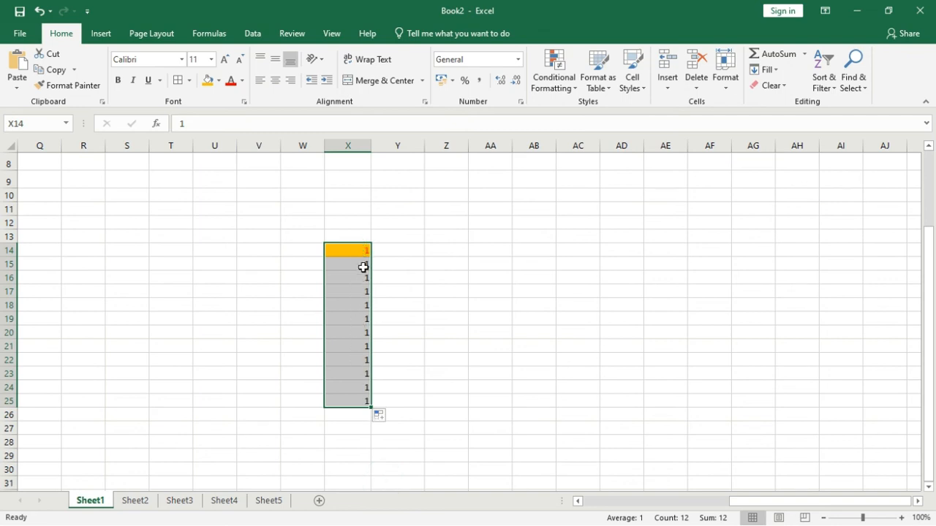
# Step: Set the X14:X25 fill option back to Fill Series
pyautogui.click(380, 416)
pyautogui.click(386, 449)
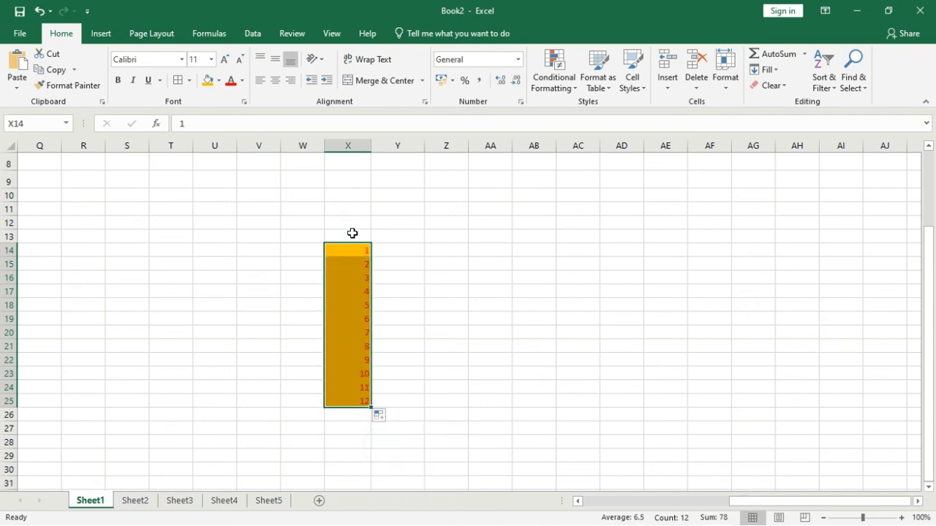
# Step: Open the Clear options for the selected range X14:X25
pyautogui.click(771, 86)
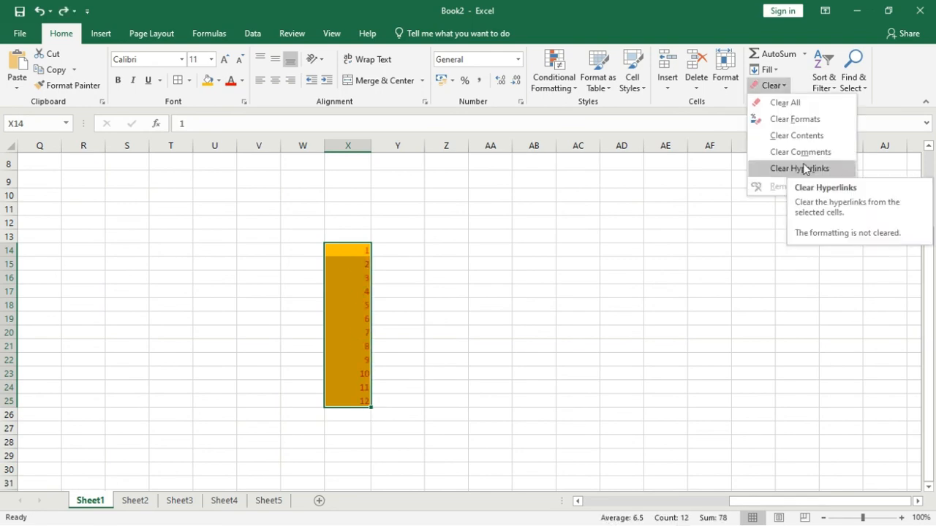